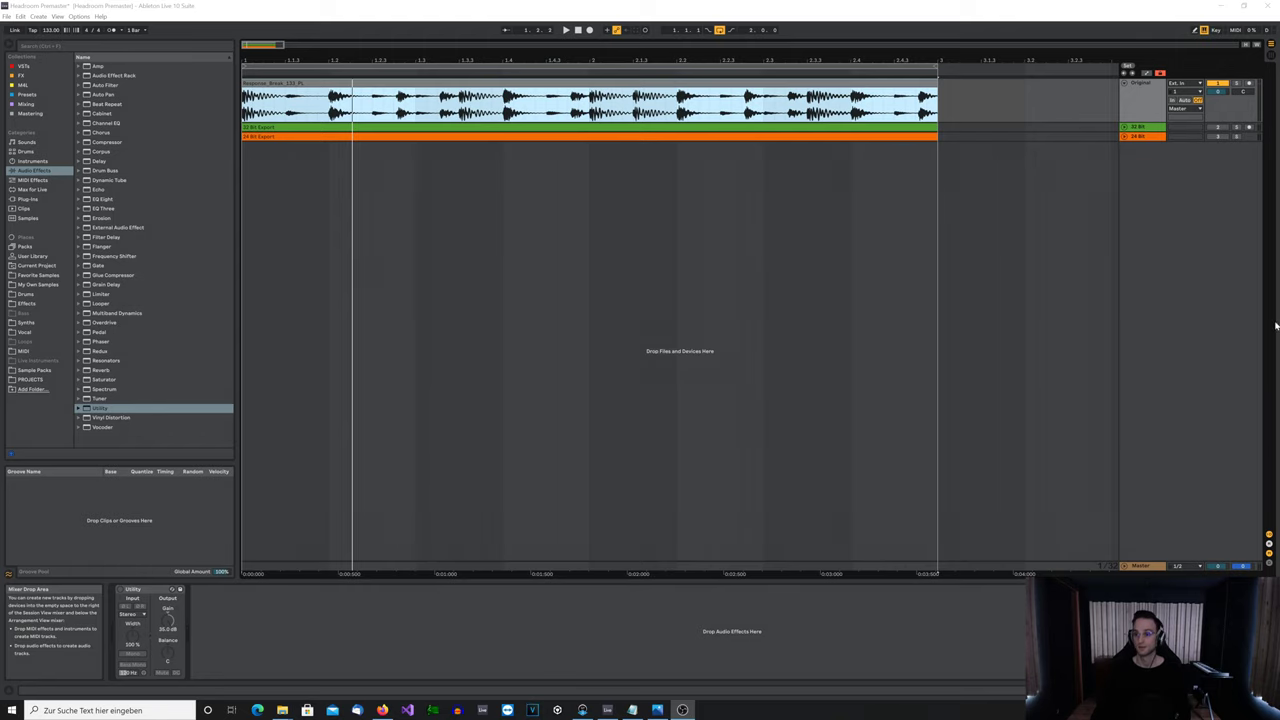
Solo the Original track, play its Response_Break_133_PL clip and stop playback
left_click(822, 80)
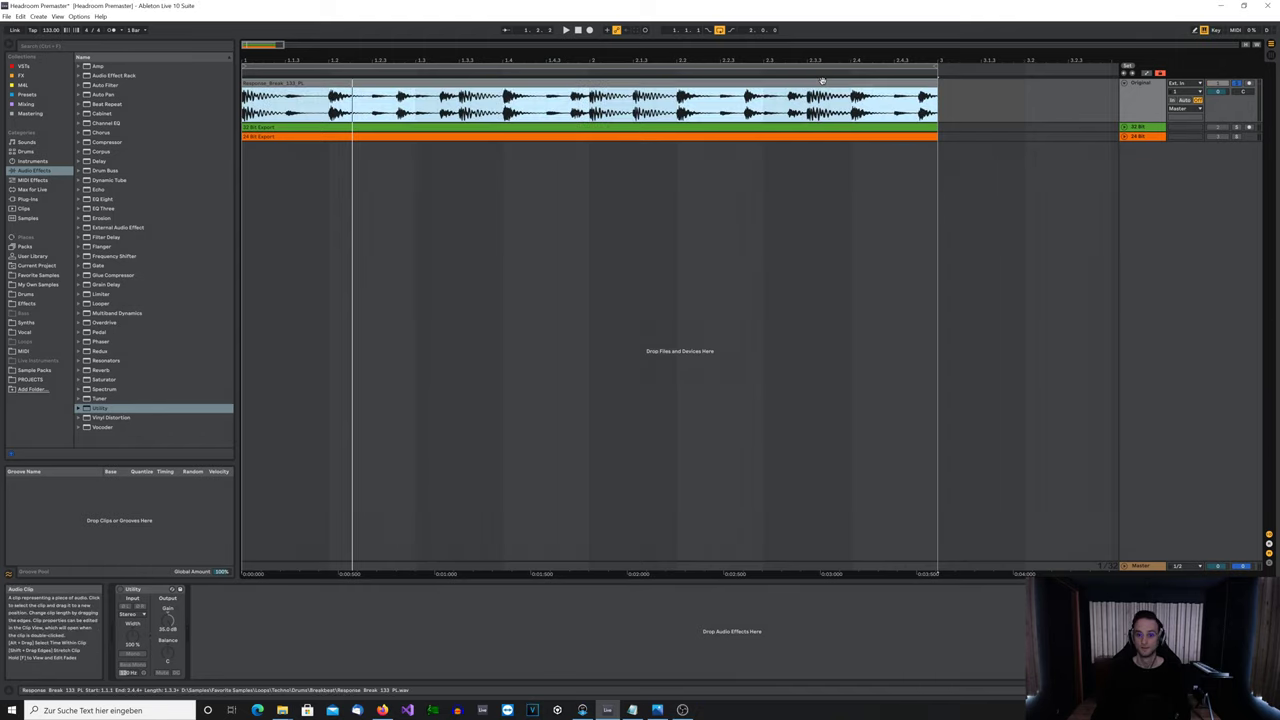
key("space")
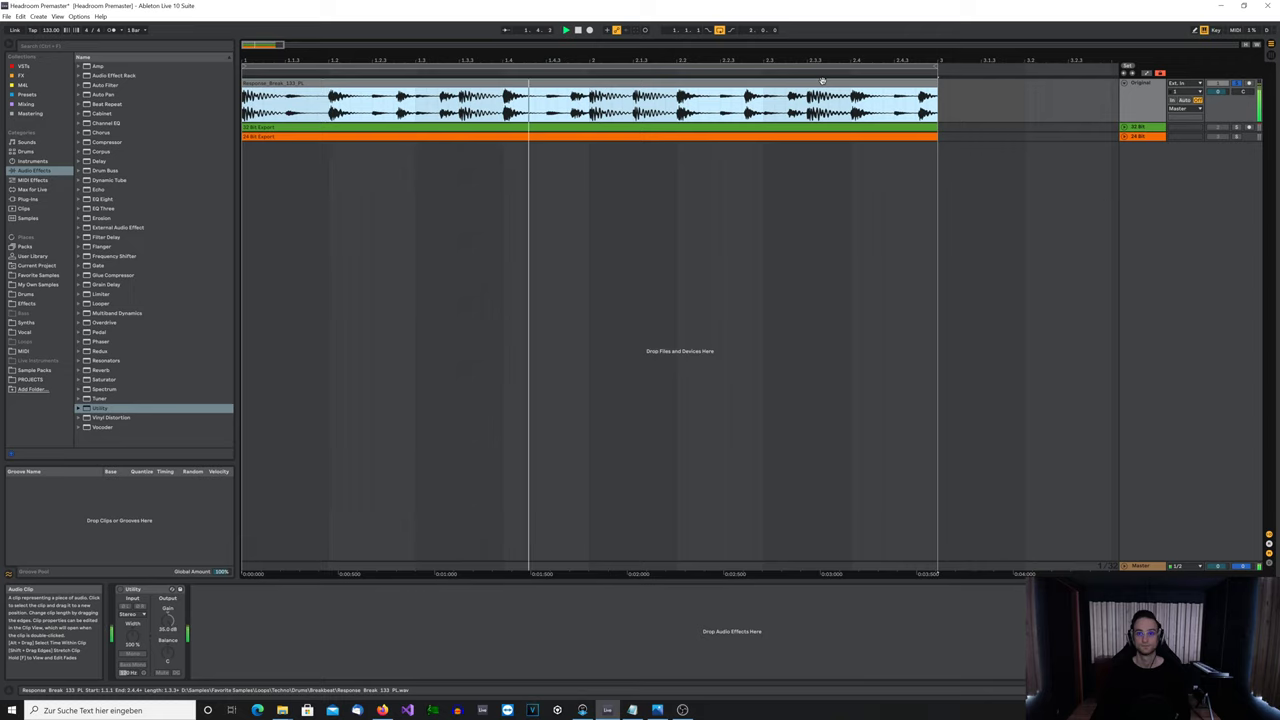
key("space")
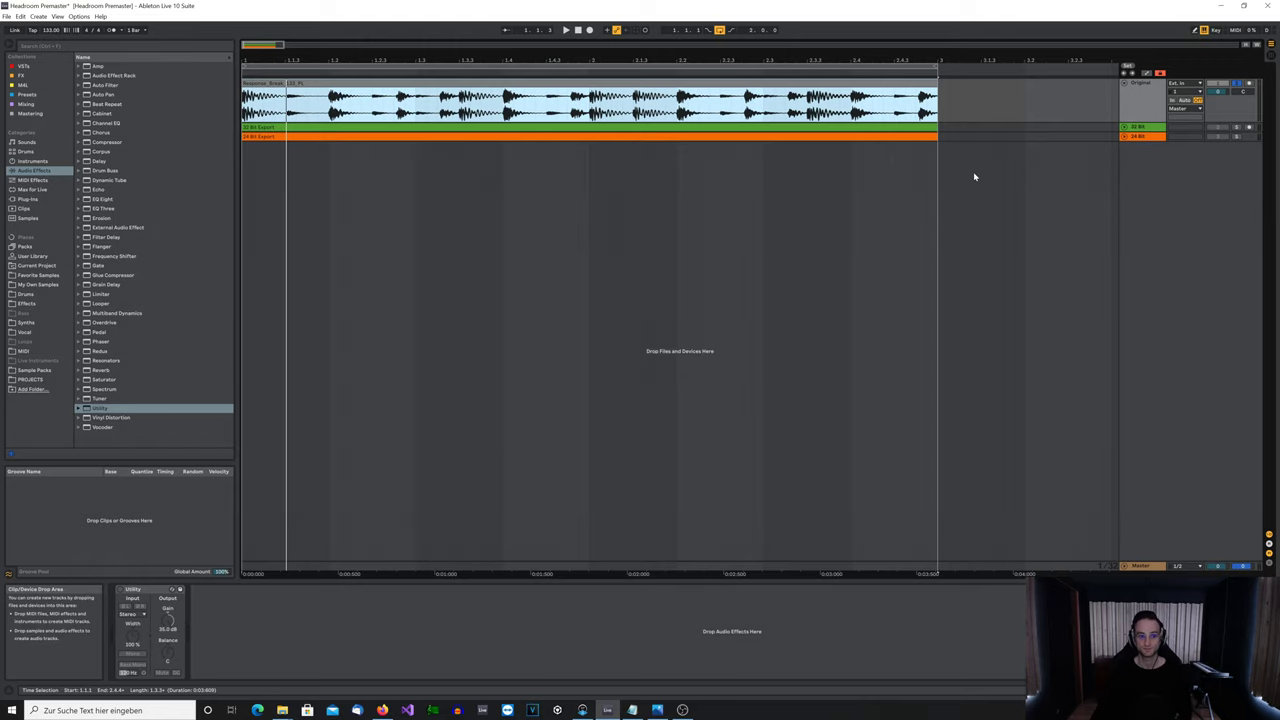
Turn on the gain-boosting Utility on the Original track and the -35 dB Utility on the Master
left_click(1140, 83)
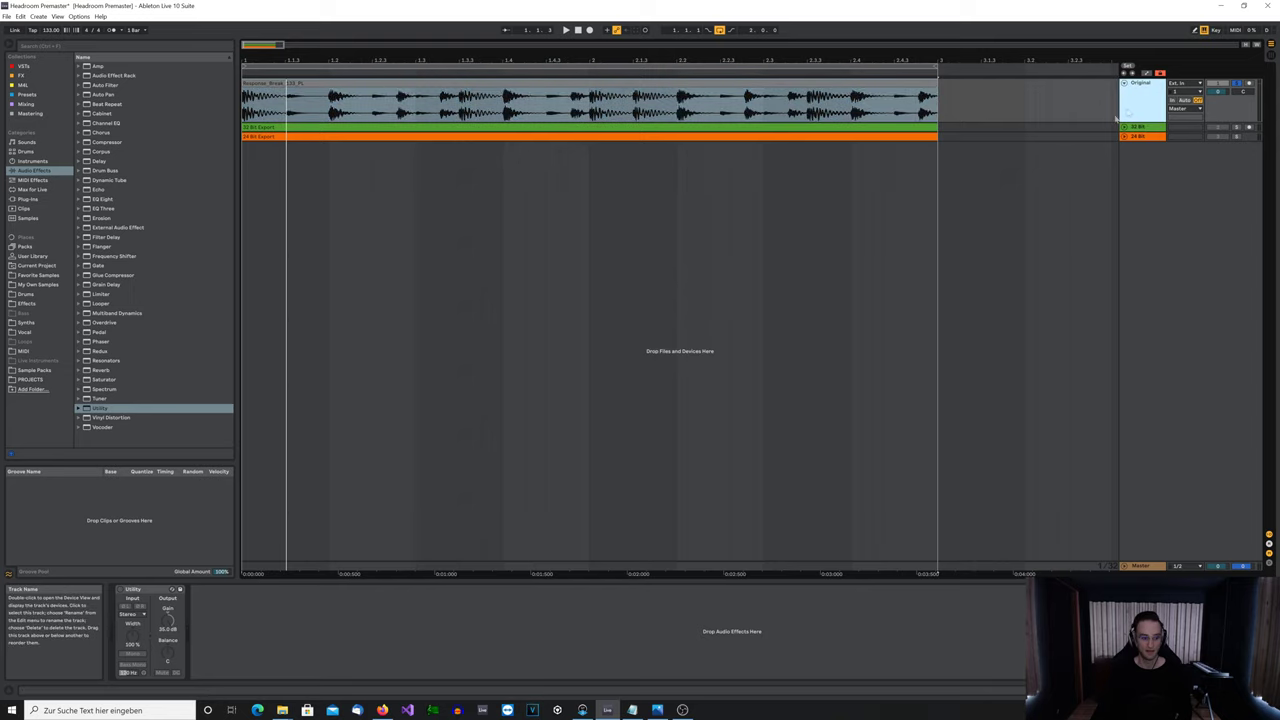
left_click(122, 592)
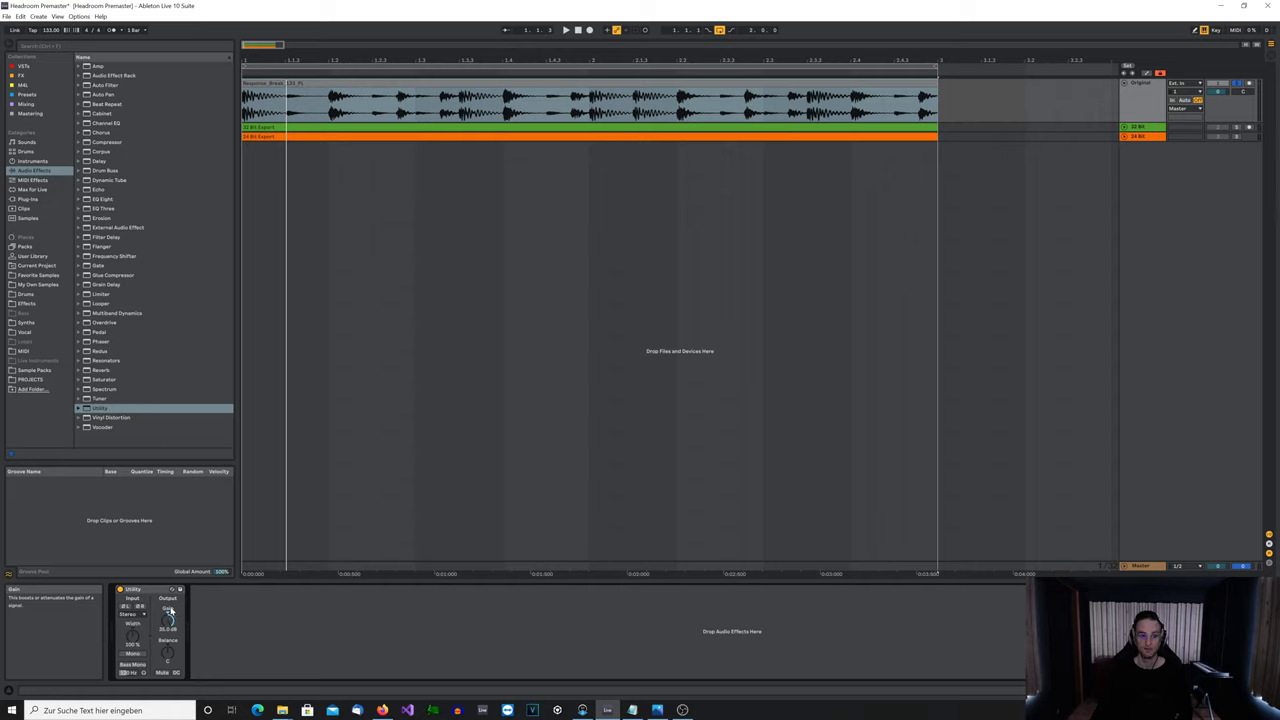
left_click(1139, 567)
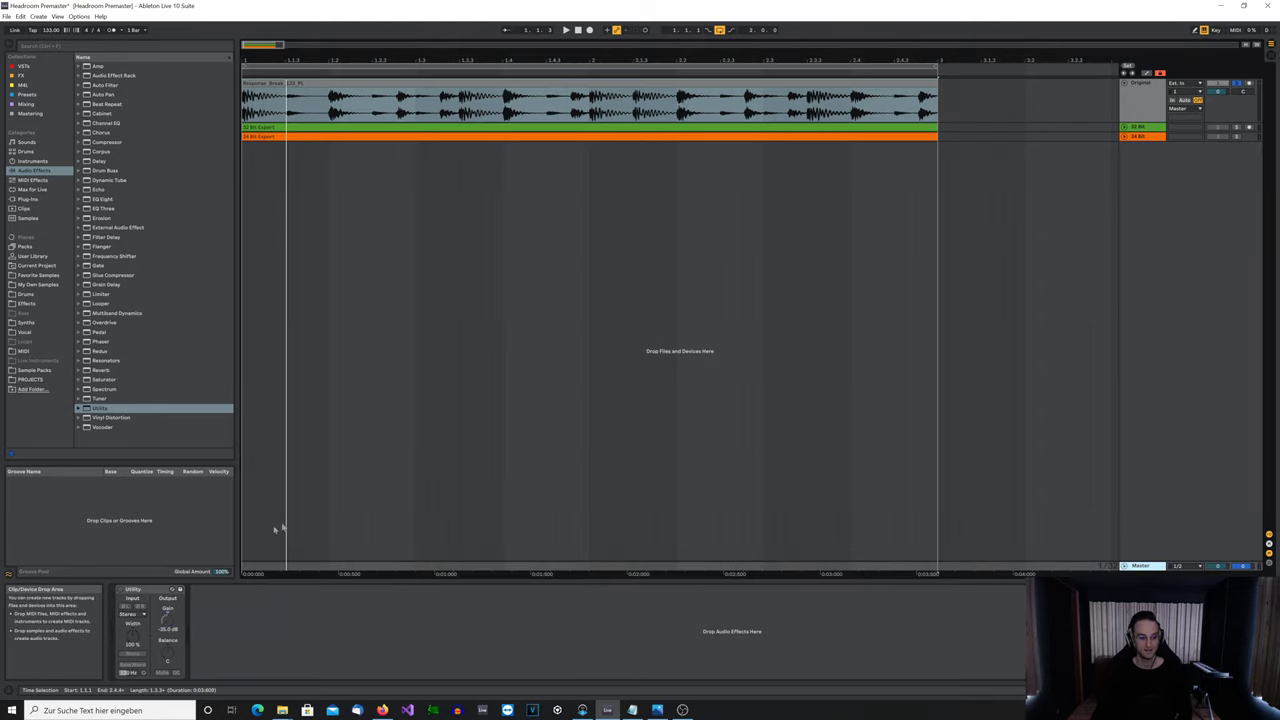
left_click(120, 590)
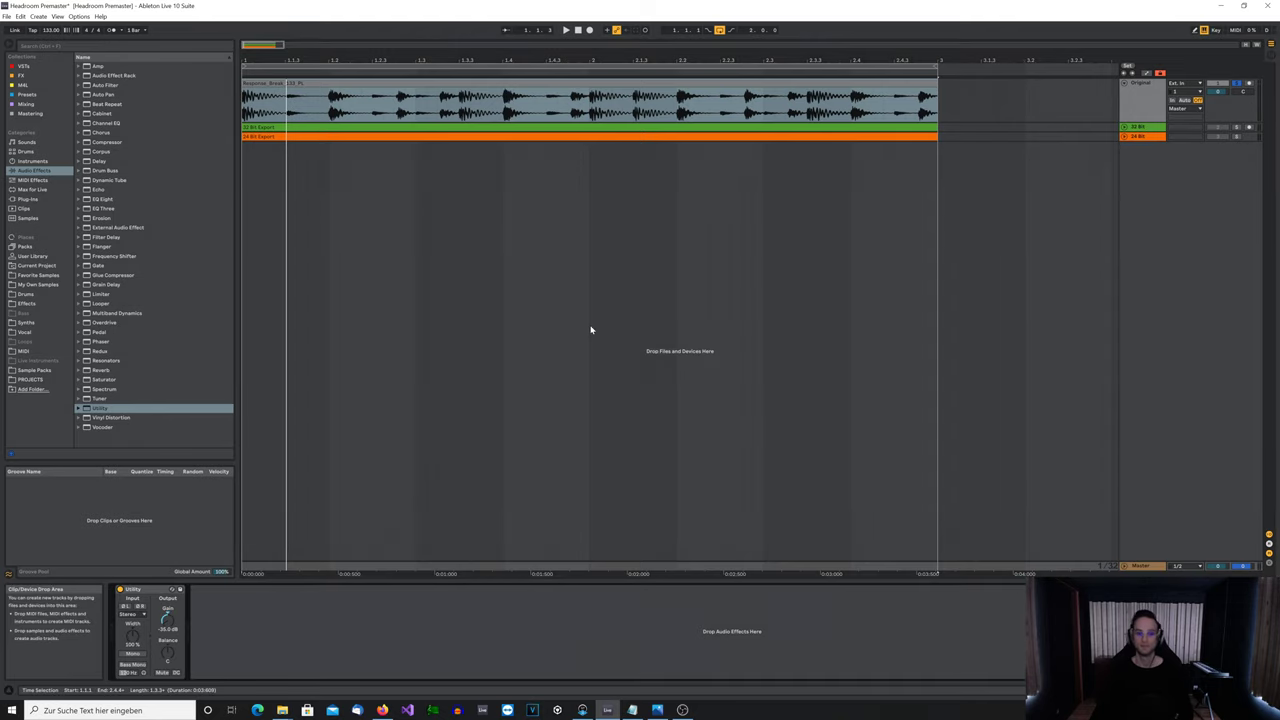
Play the Original clip through the active Utilities and check the track and Master peak levels in the Session mixer
left_click(702, 85)
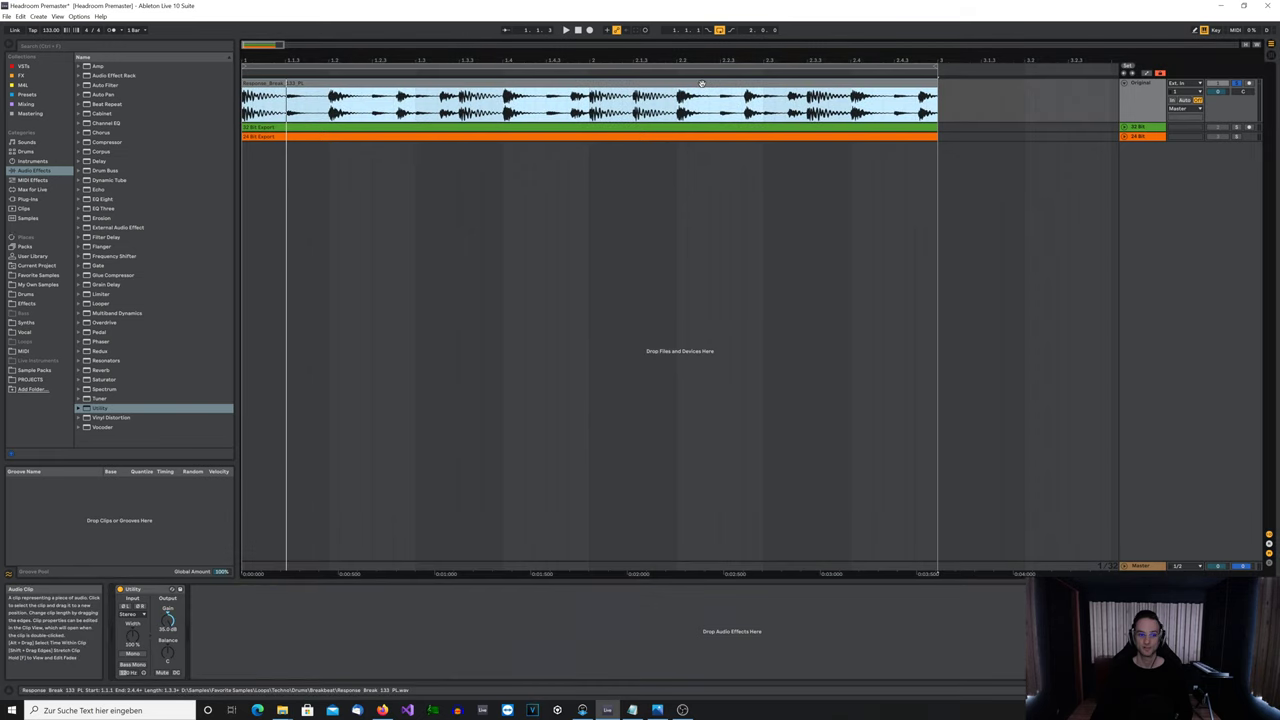
key("space")
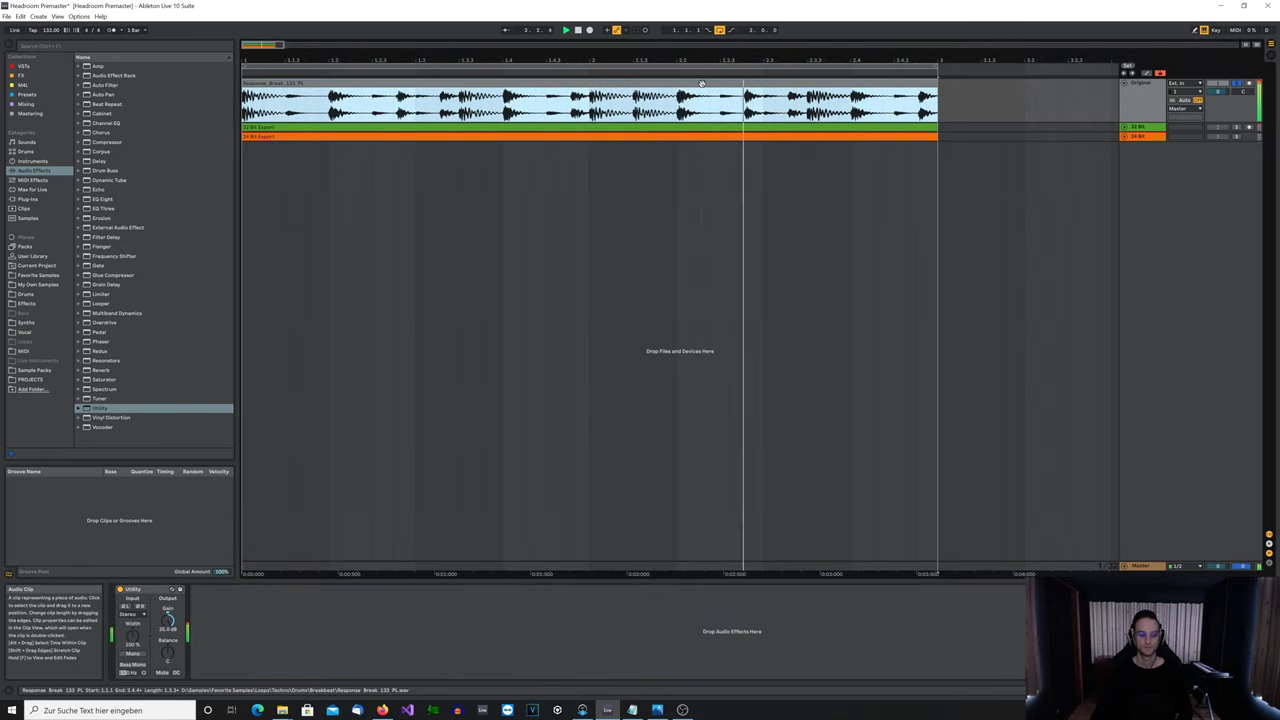
key("Tab")
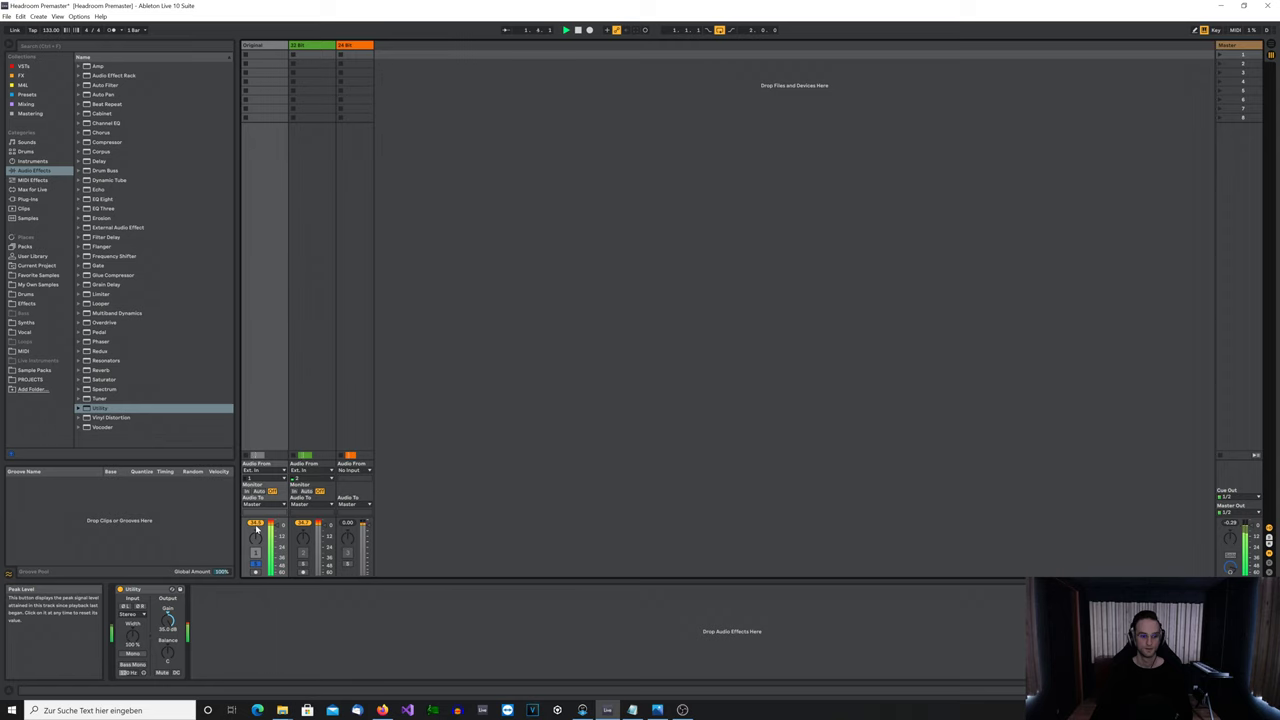
key("Tab")
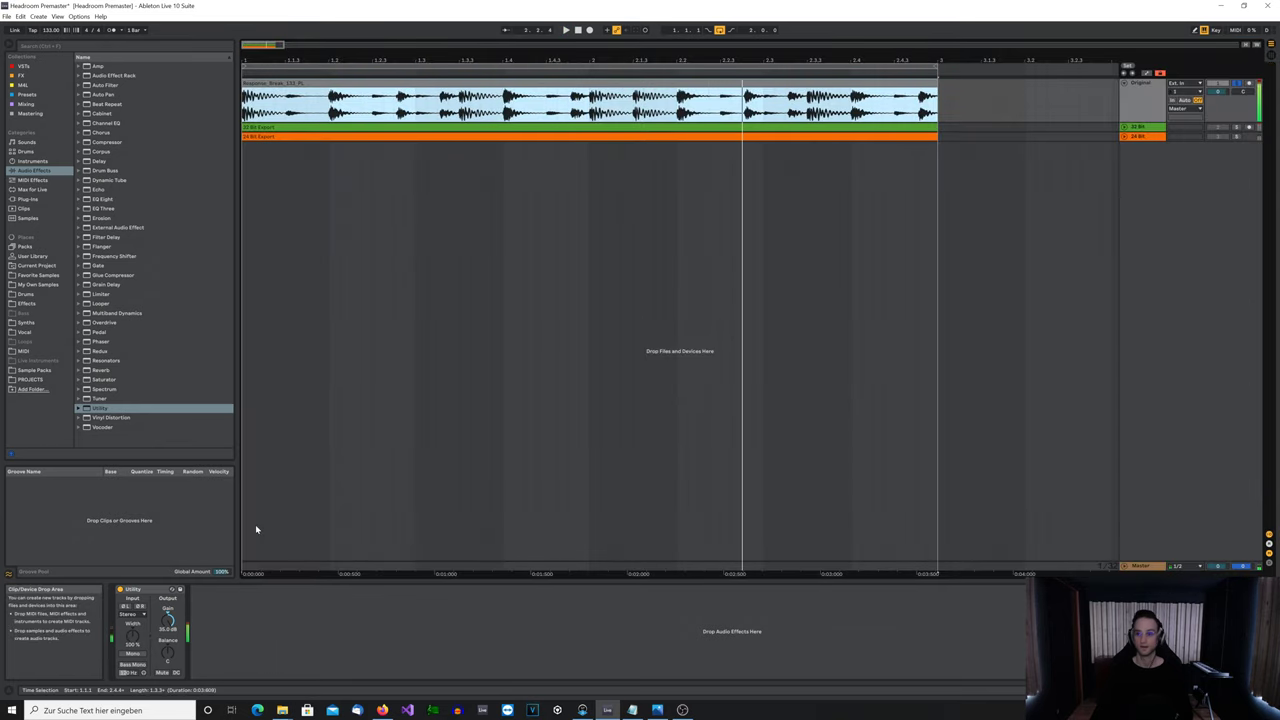
key("Tab")
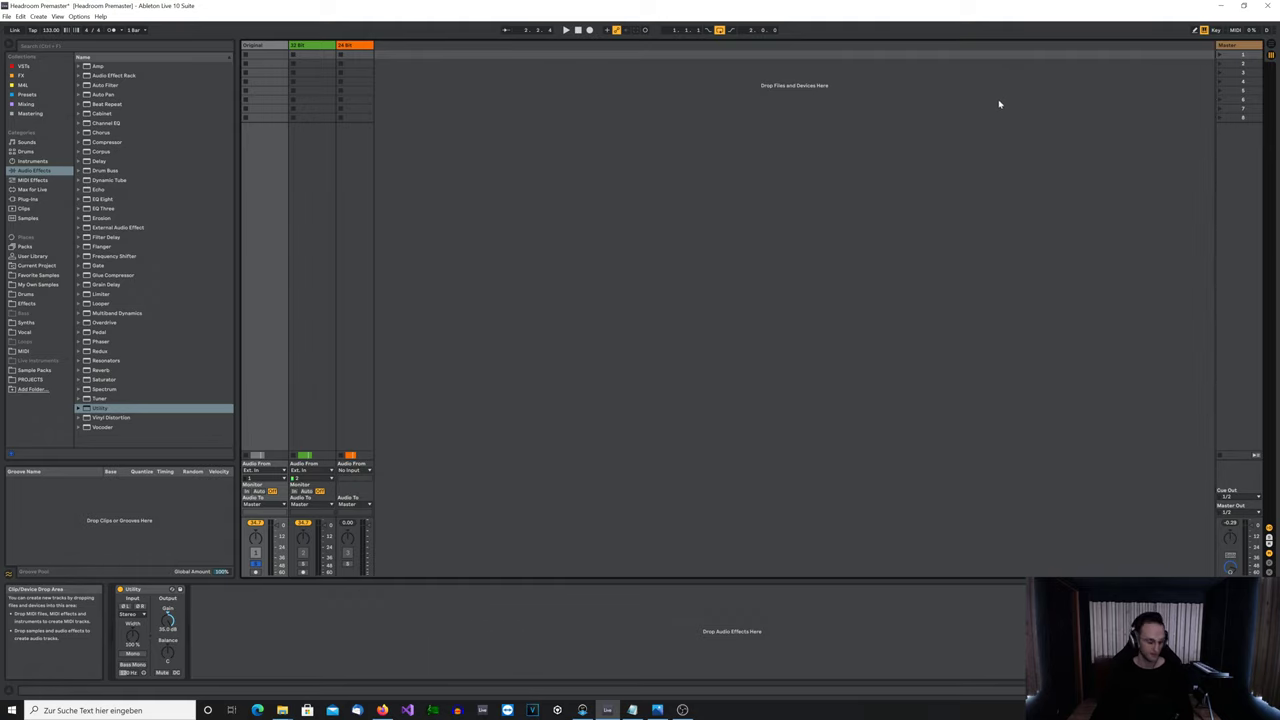
key("Tab")
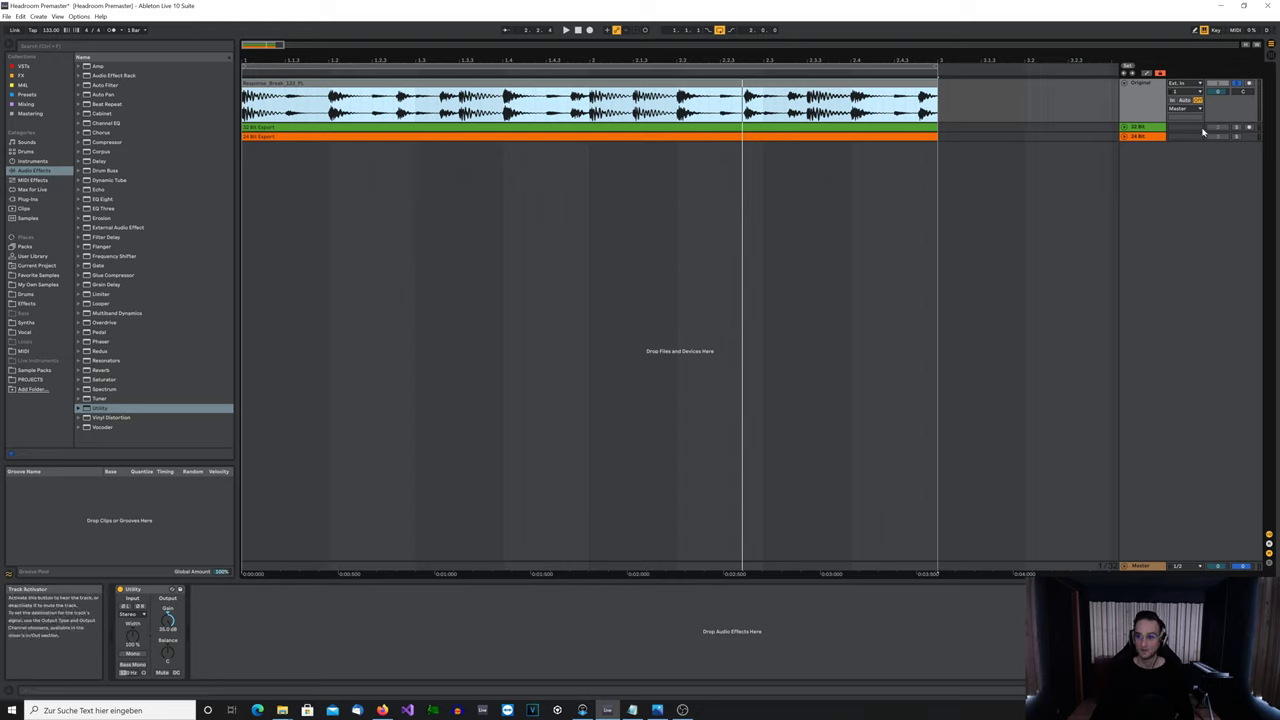
Turn off the Master's Utility and keep the Original track's Utility active
left_click(1135, 104)
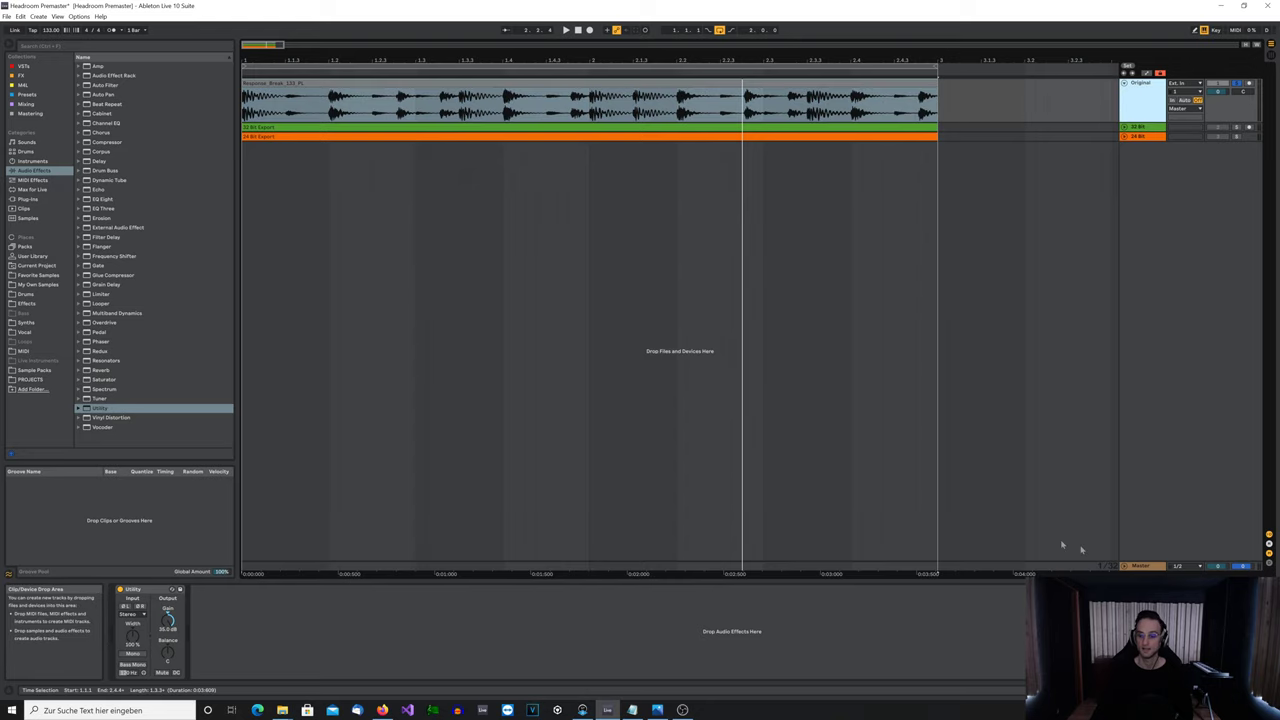
left_click(506, 556)
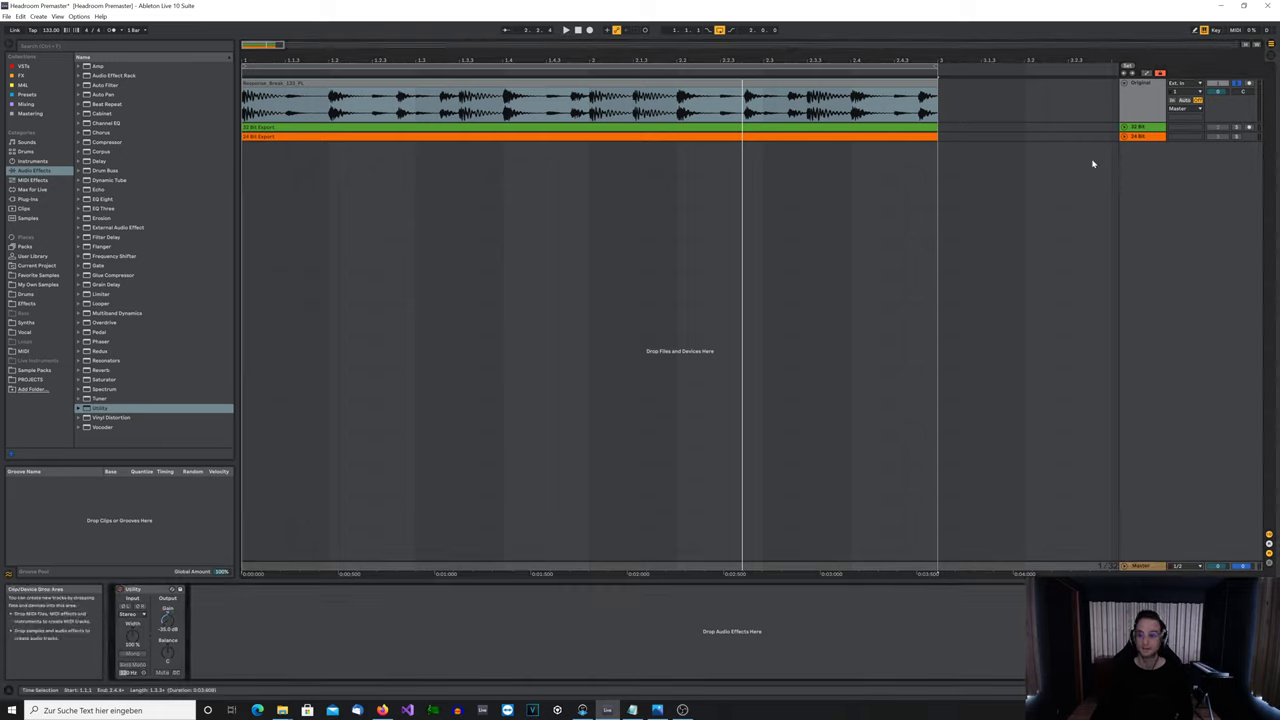
left_click(1137, 104)
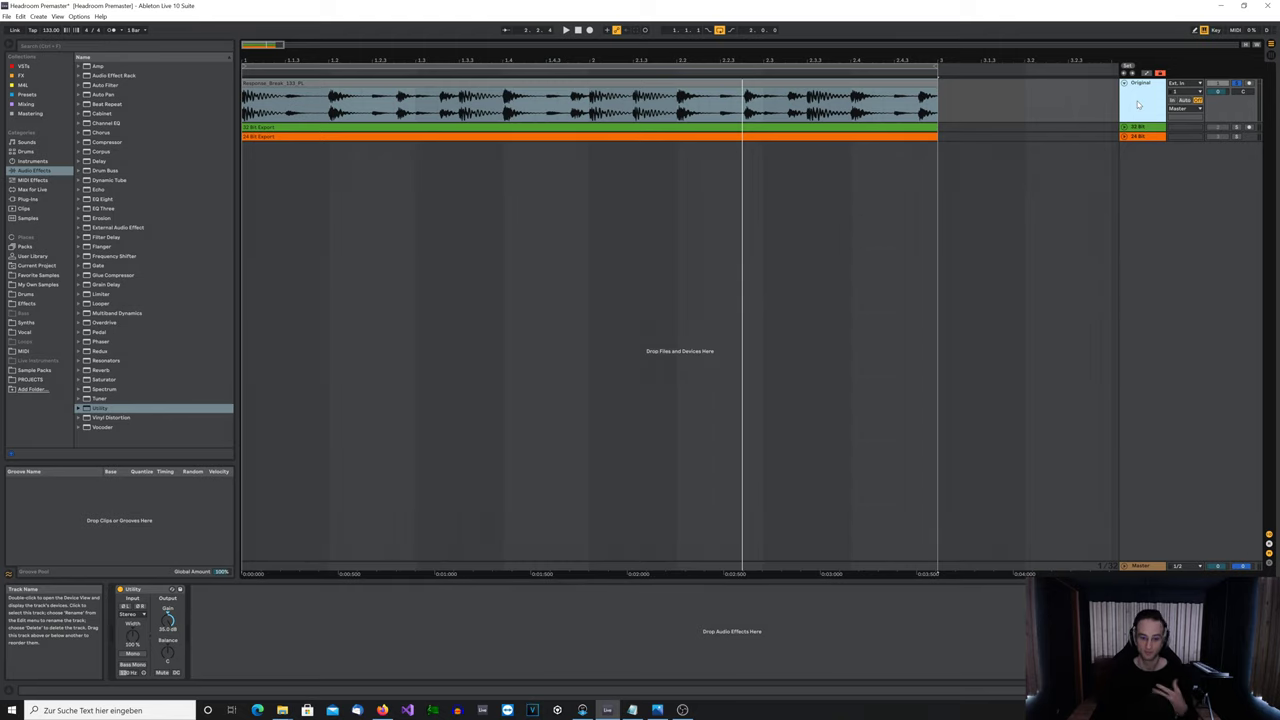
left_click(120, 590)
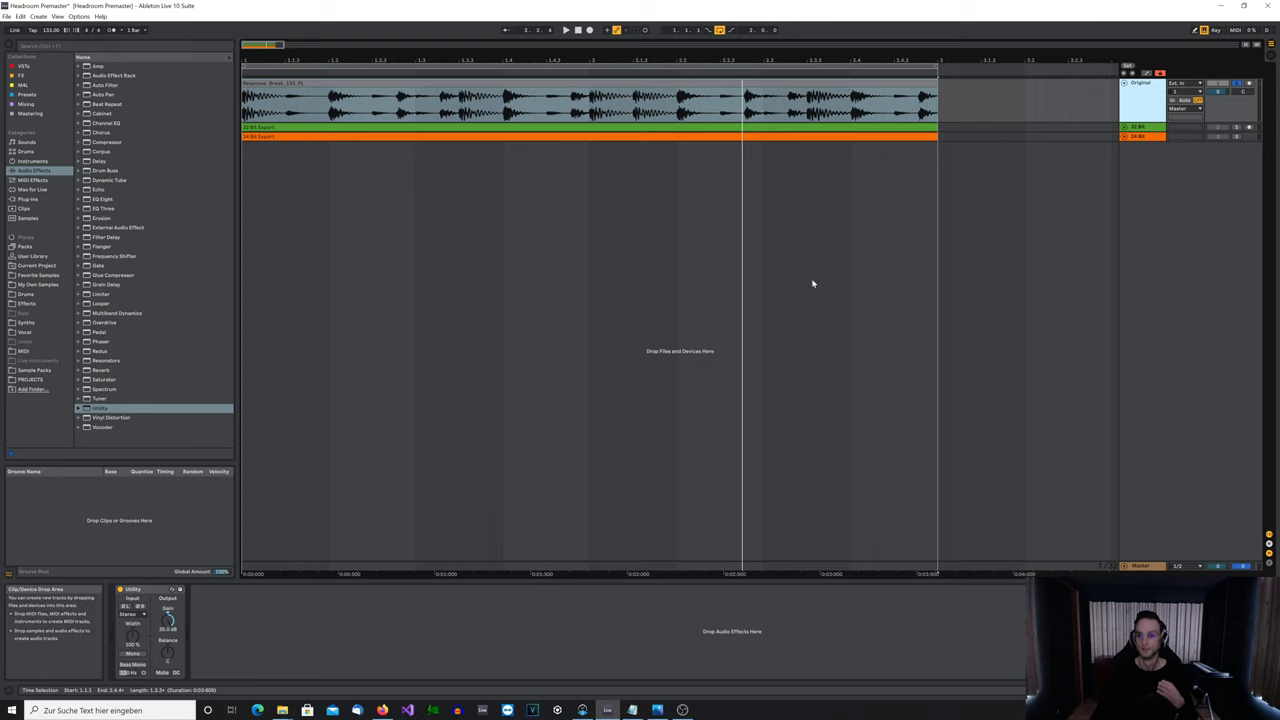
Unfold and enlarge the 32 Bit track and open the sample details of its 32 Bit Export clip
left_click(1125, 127)
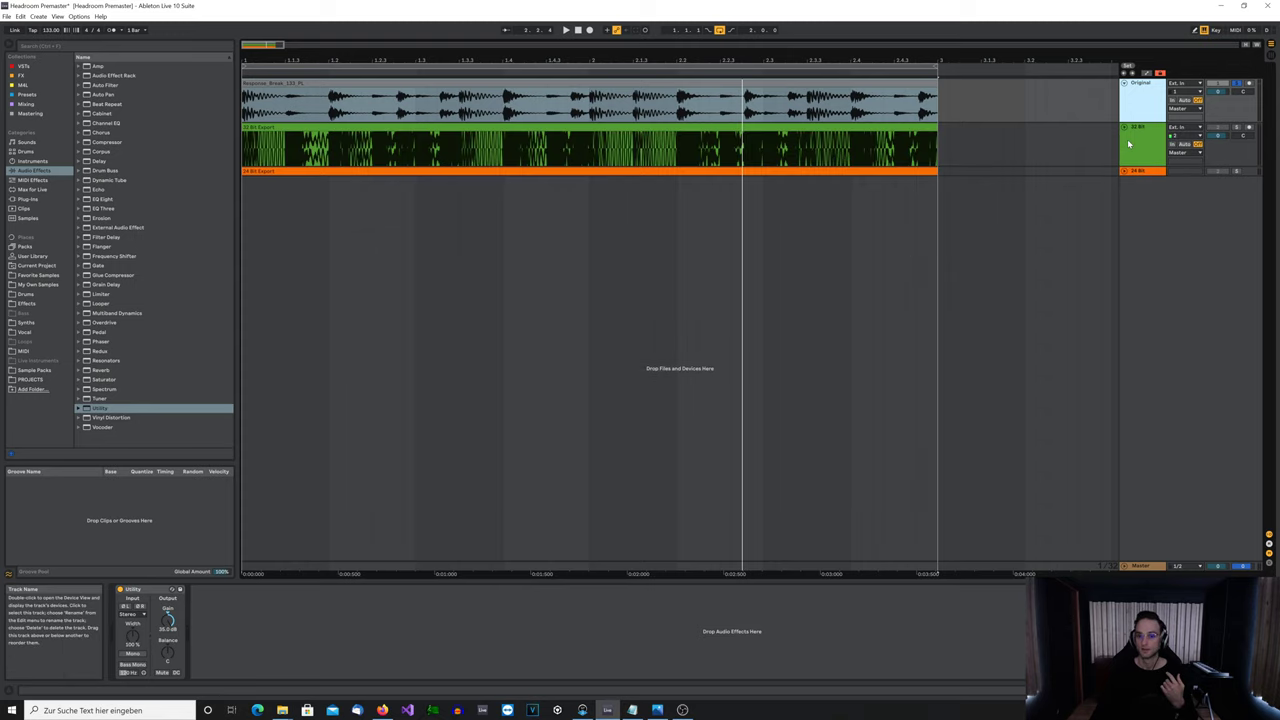
left_click(1132, 145)
left_click_drag(1133, 167, 1094, 432)
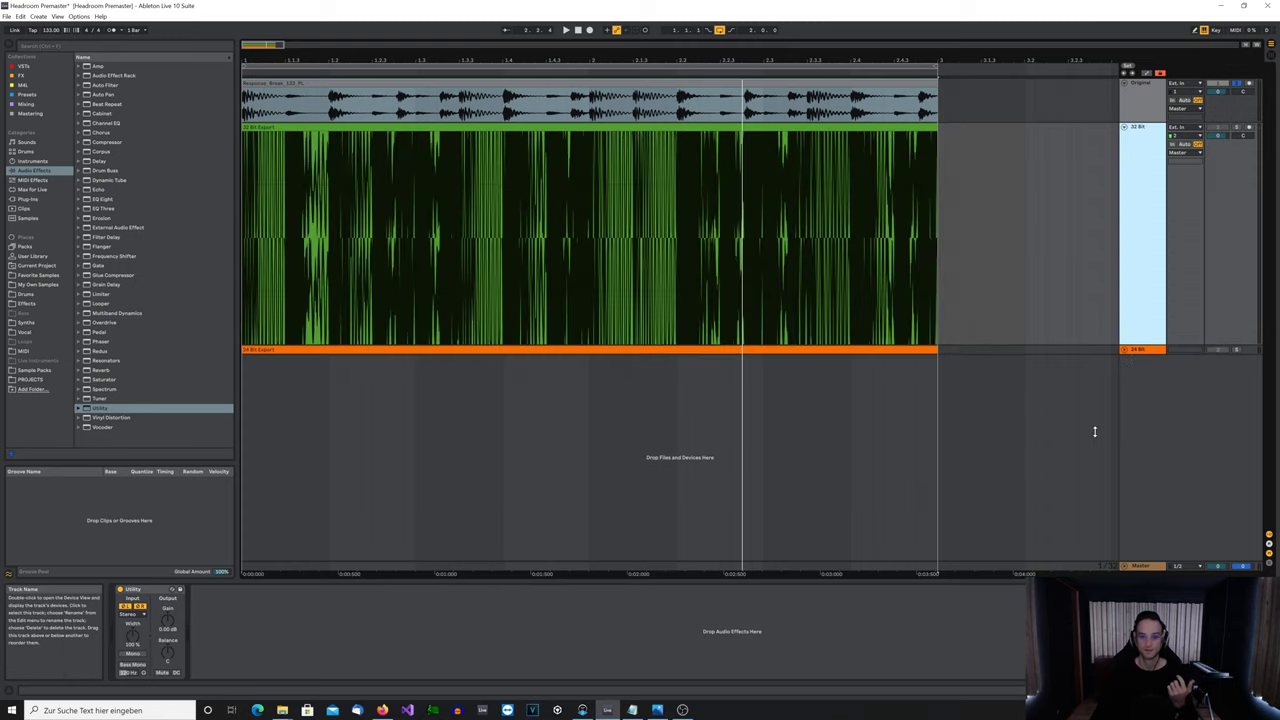
double_click(604, 140)
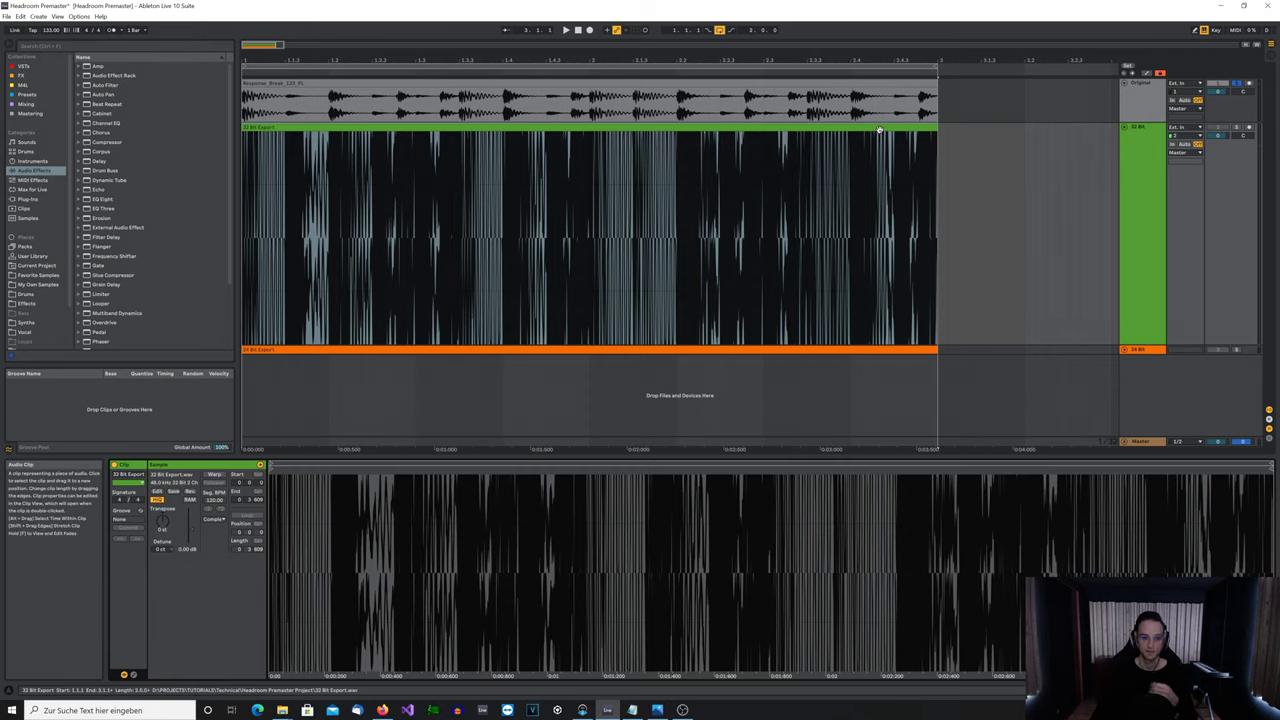
Reduce the 32 Bit track's height and inspect the left and right phase inversion in its Utility
left_click(1149, 207)
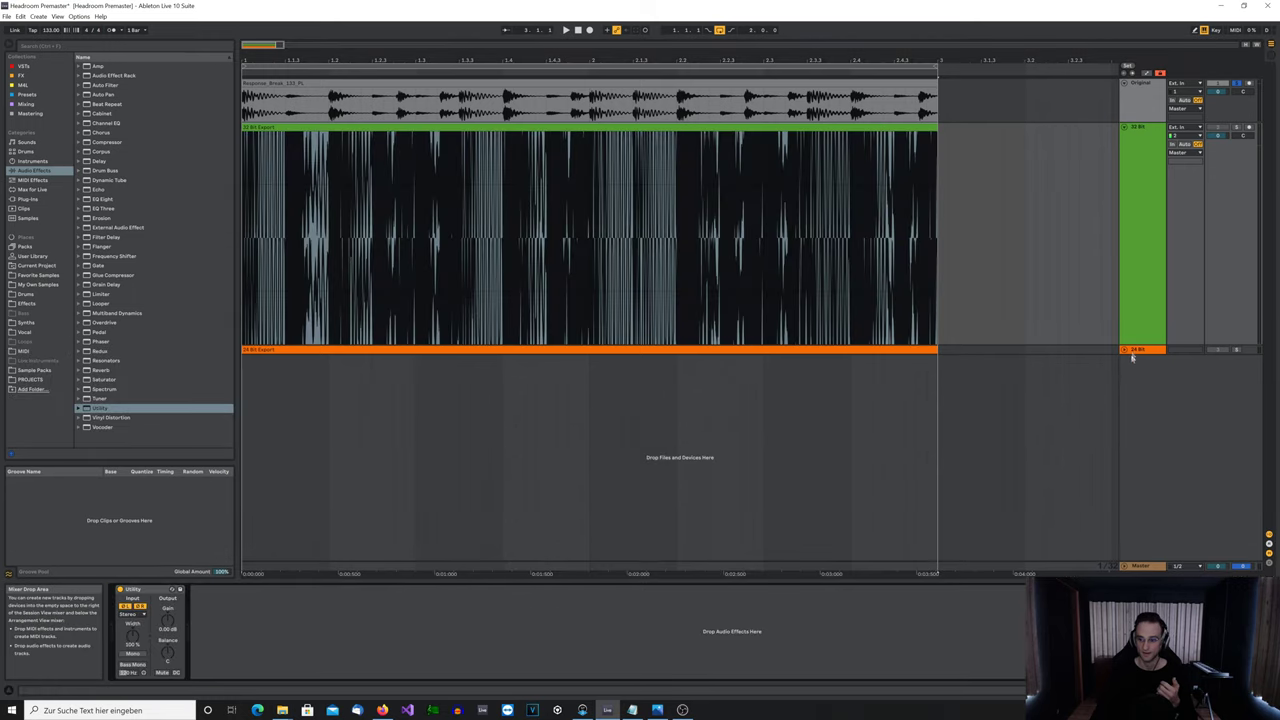
left_click_drag(1134, 345, 1141, 204)
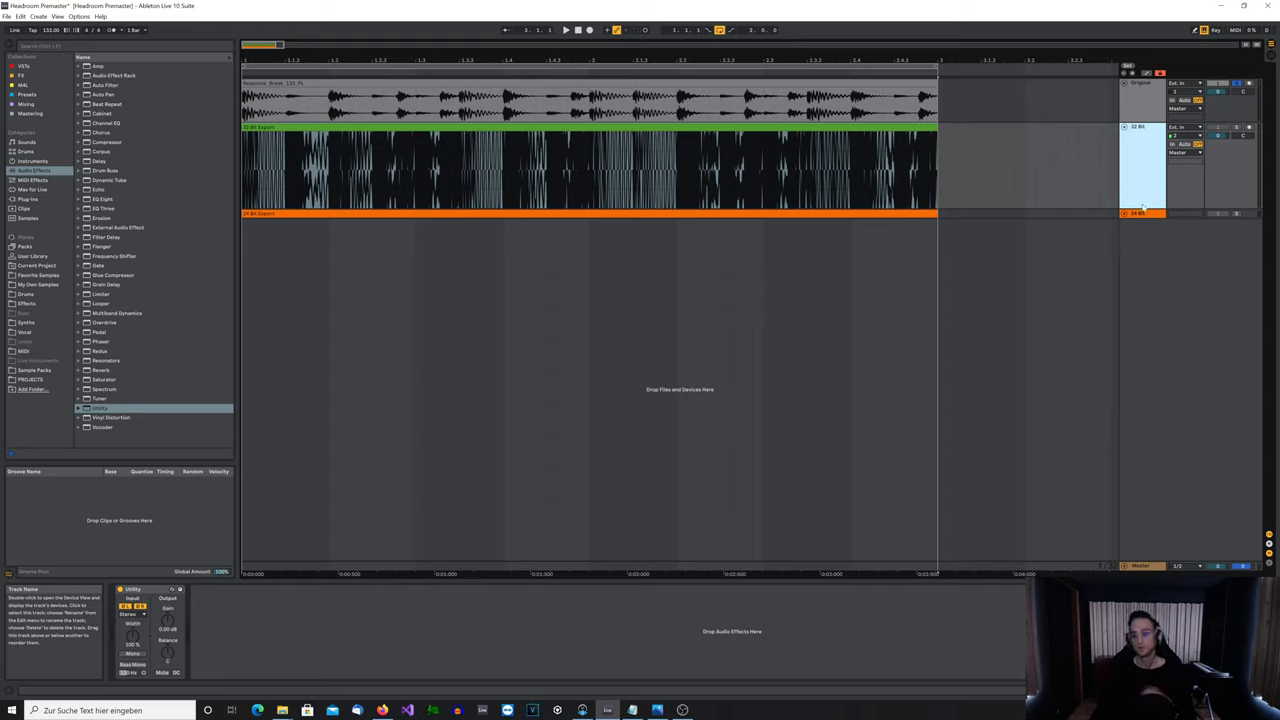
left_click(137, 592)
left_click(137, 592)
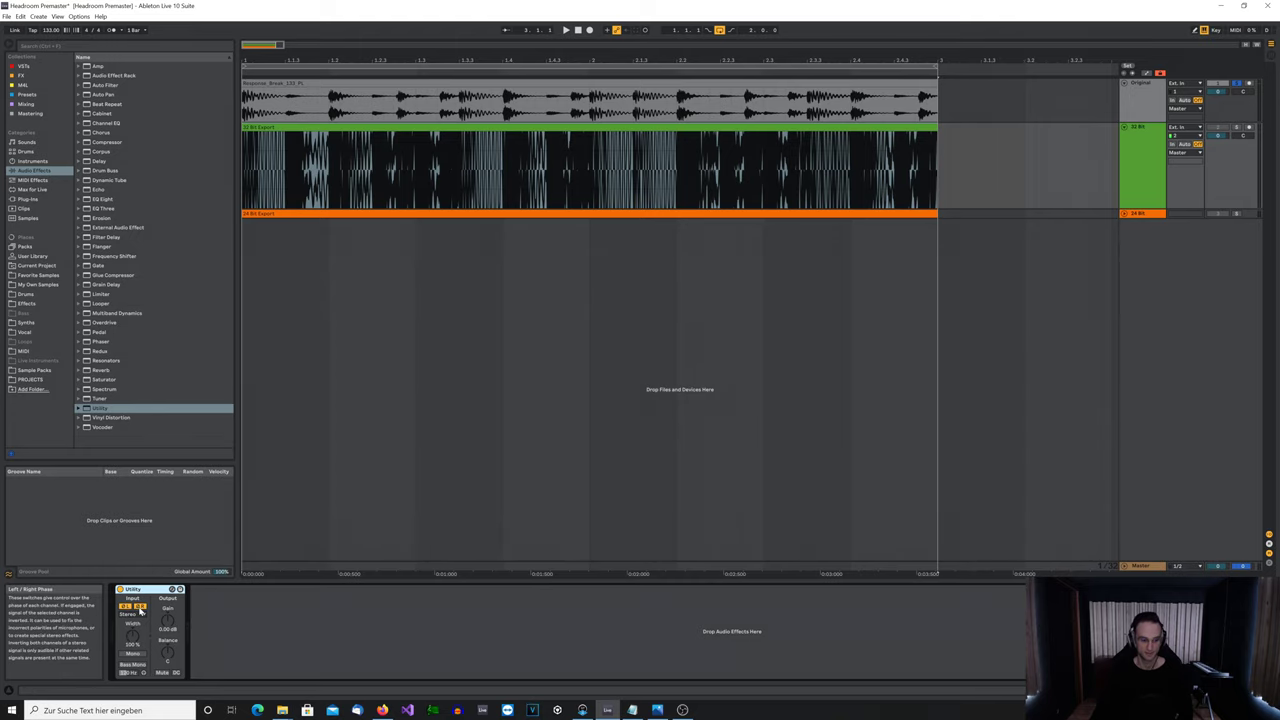
left_click(223, 614)
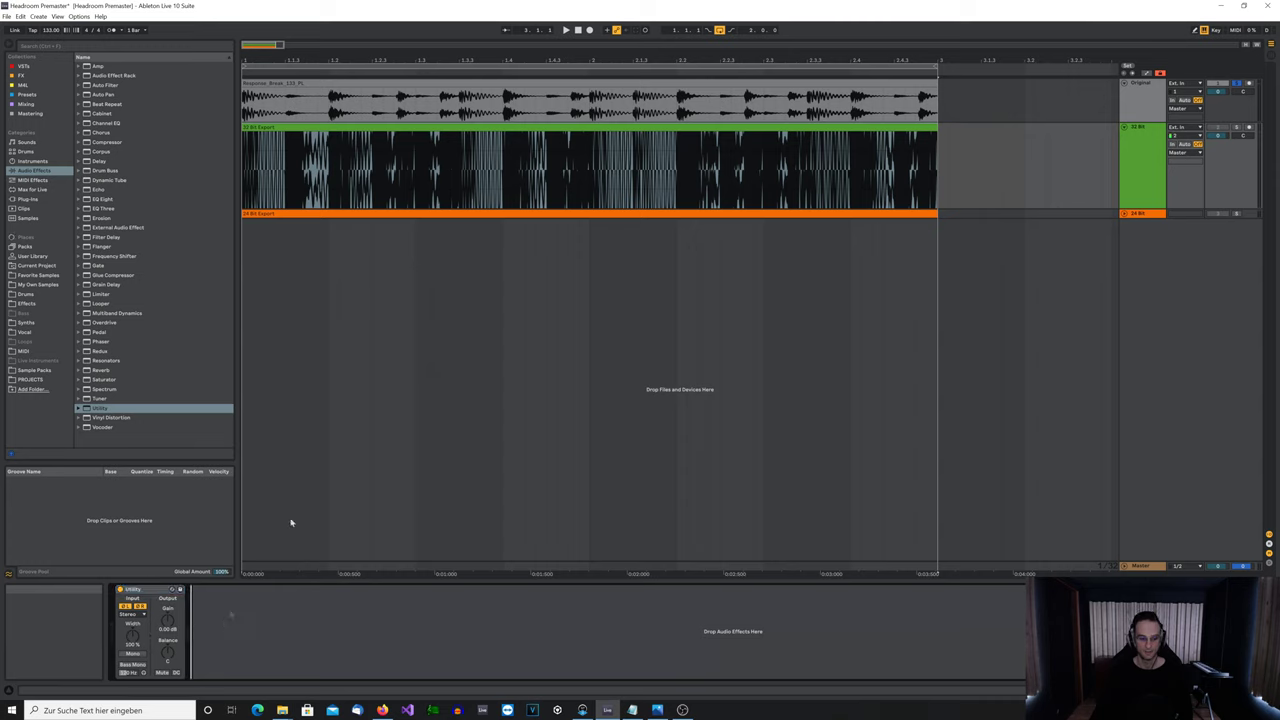
Compare the Utility settings of the Original track with those of the 32 Bit track
left_click(514, 156)
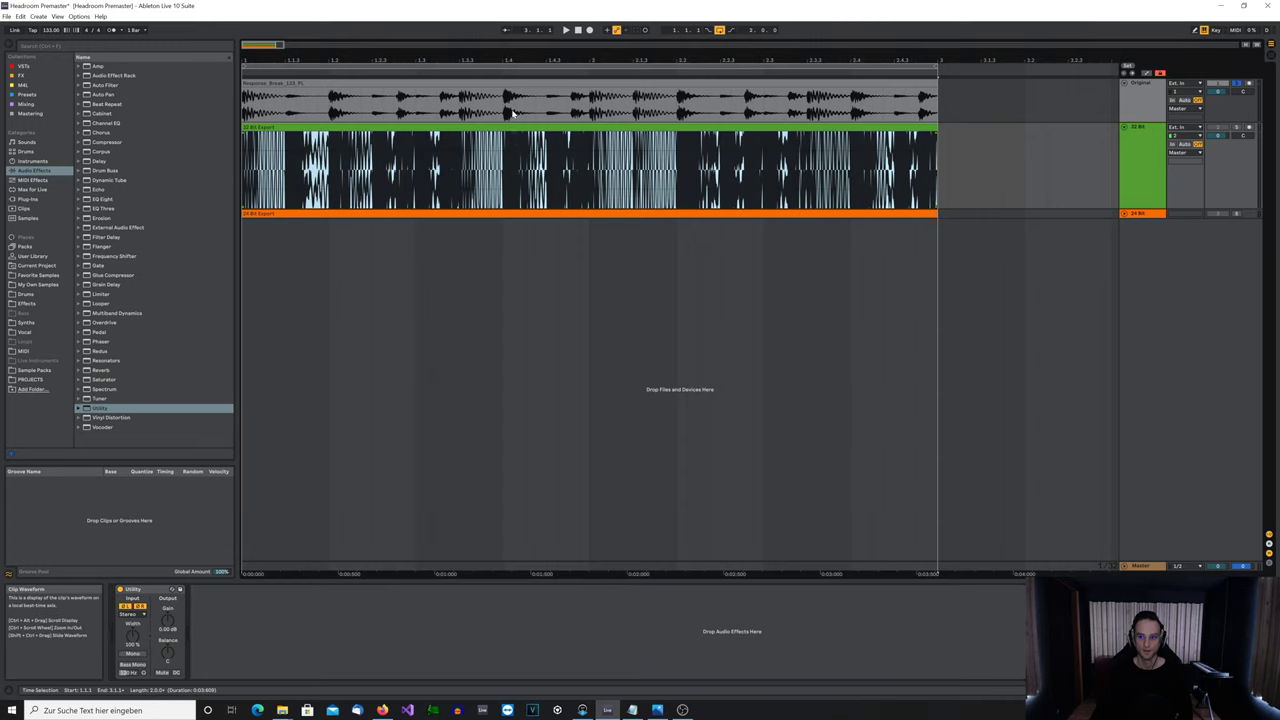
left_click(513, 113)
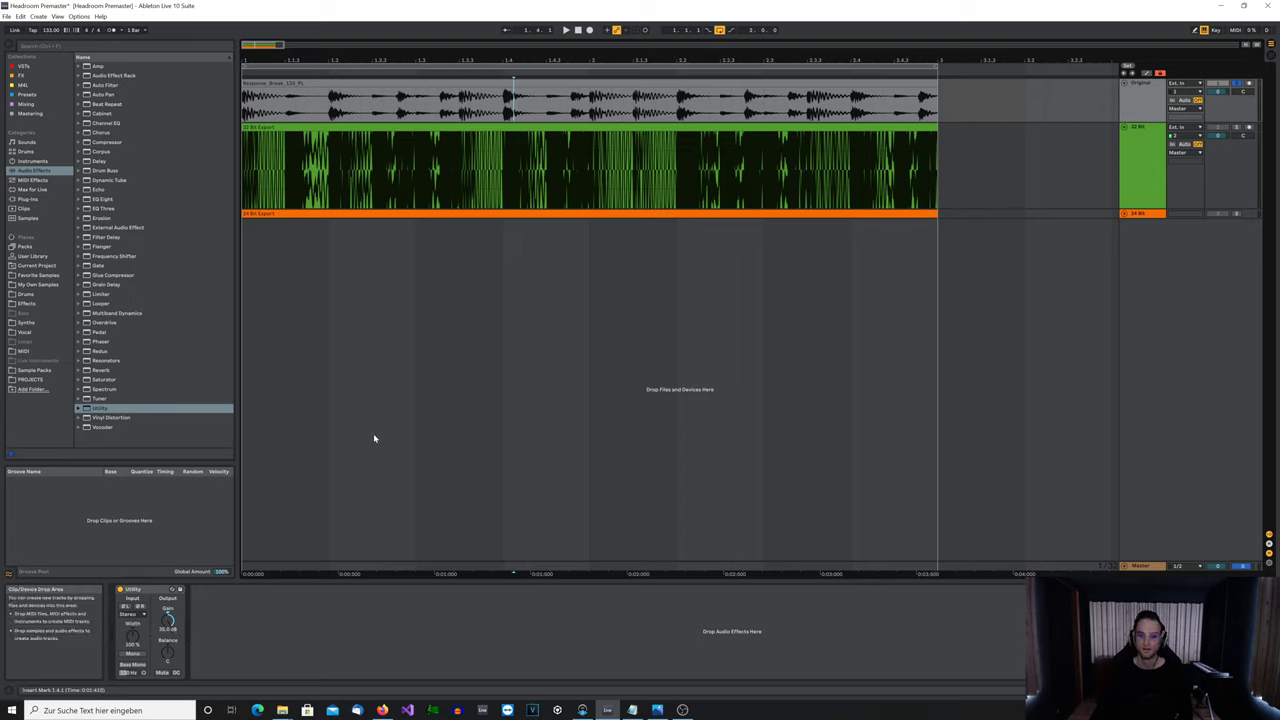
left_click(567, 180)
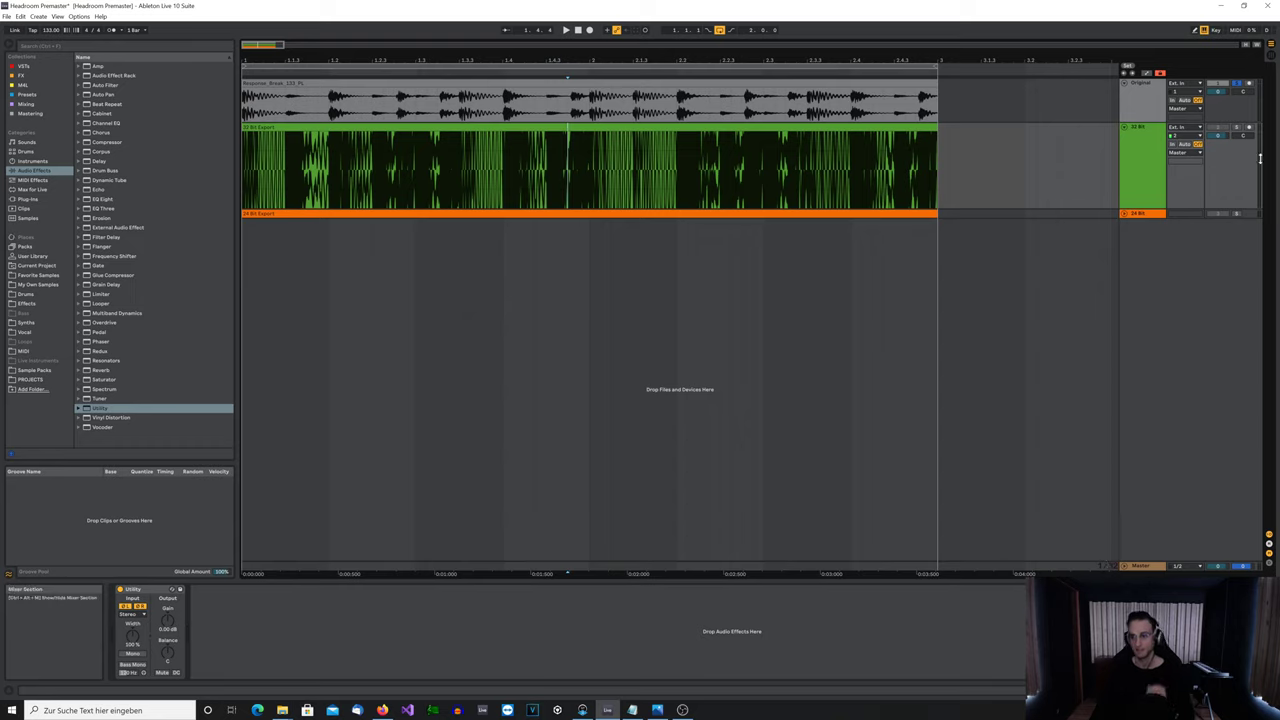
Unsolo the Original track, activate the 32 Bit track and play both together from the start
left_click(1239, 85)
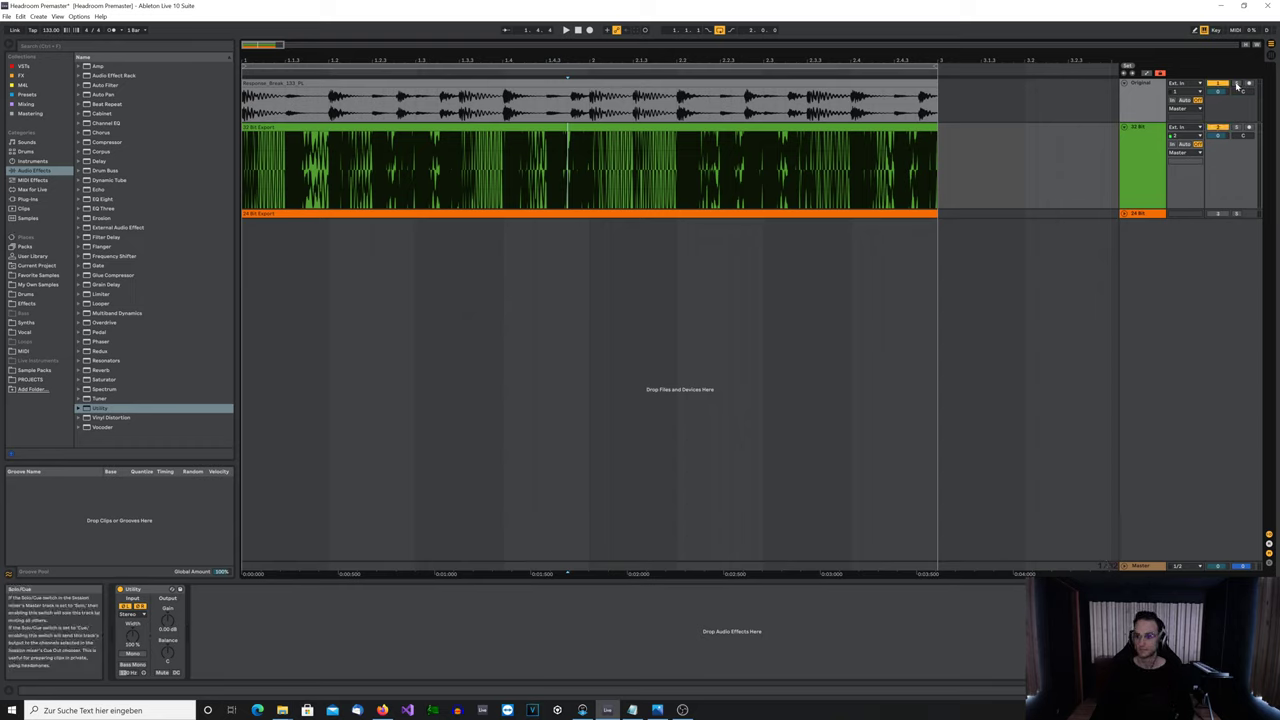
left_click(646, 130)
key("space")
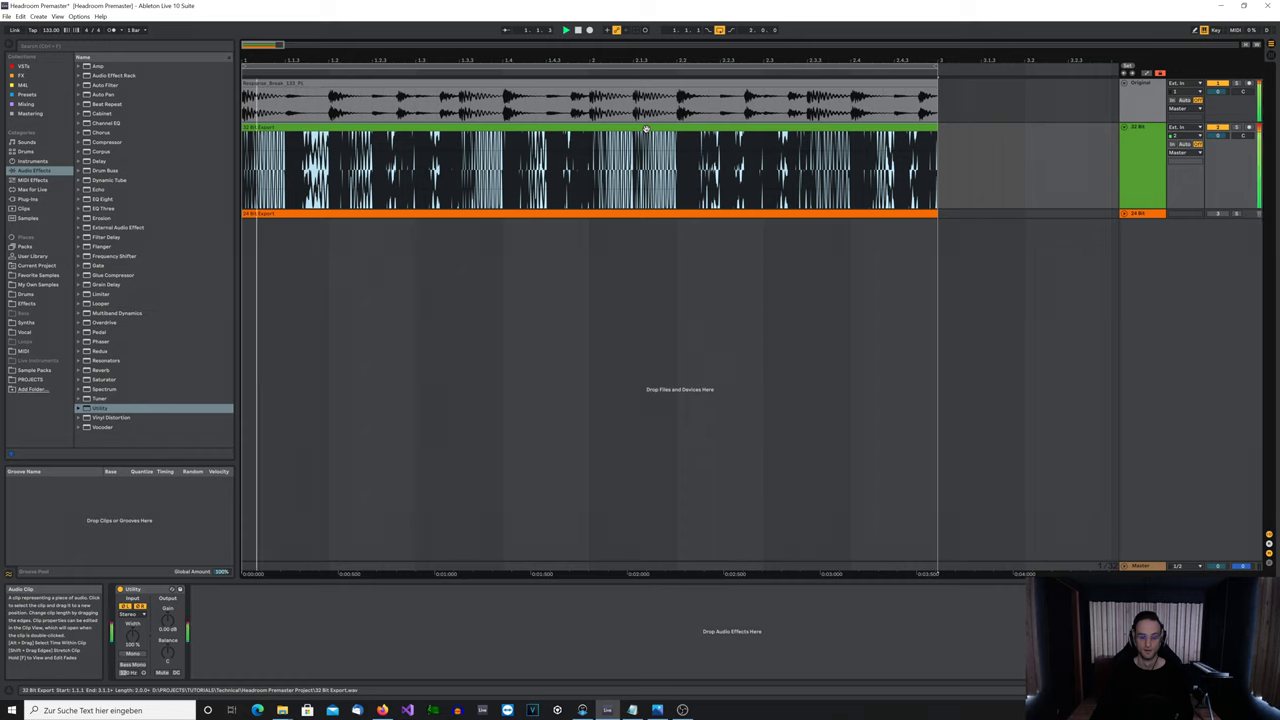
Check the Master's Utility and the track and Master peak levels in the Session mixer, and stop playback
left_click(1135, 568)
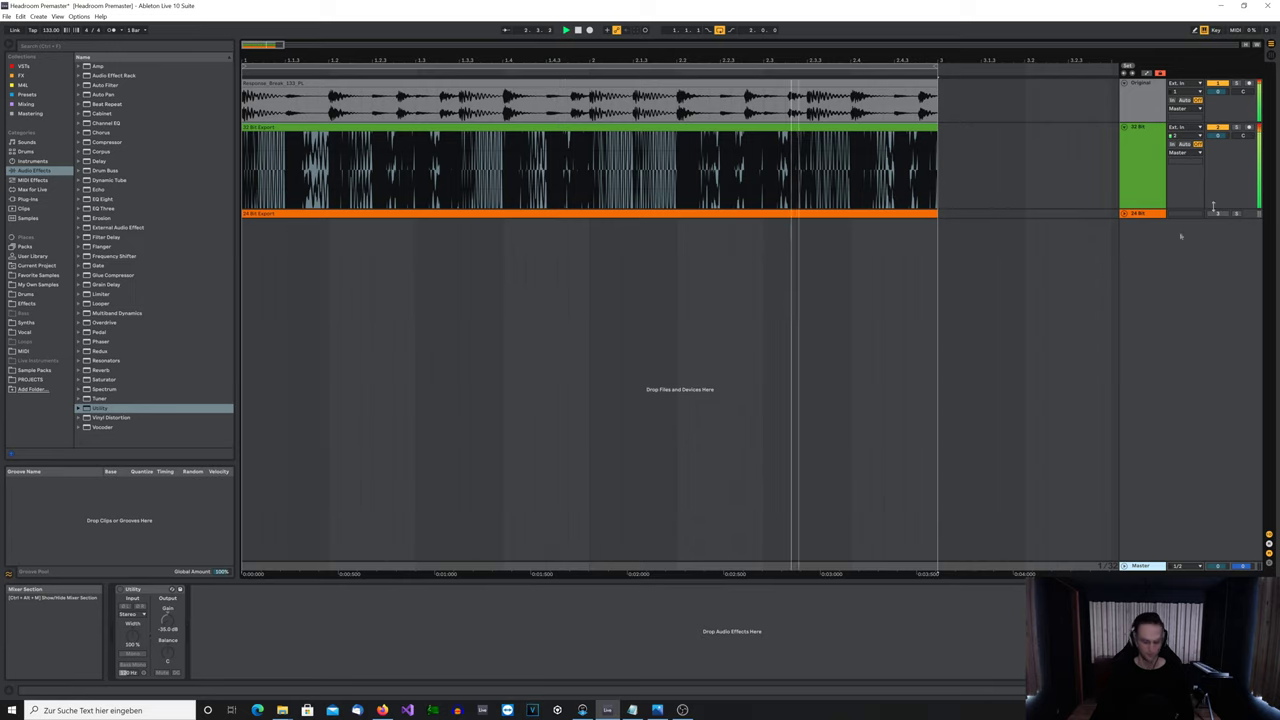
key("Tab")
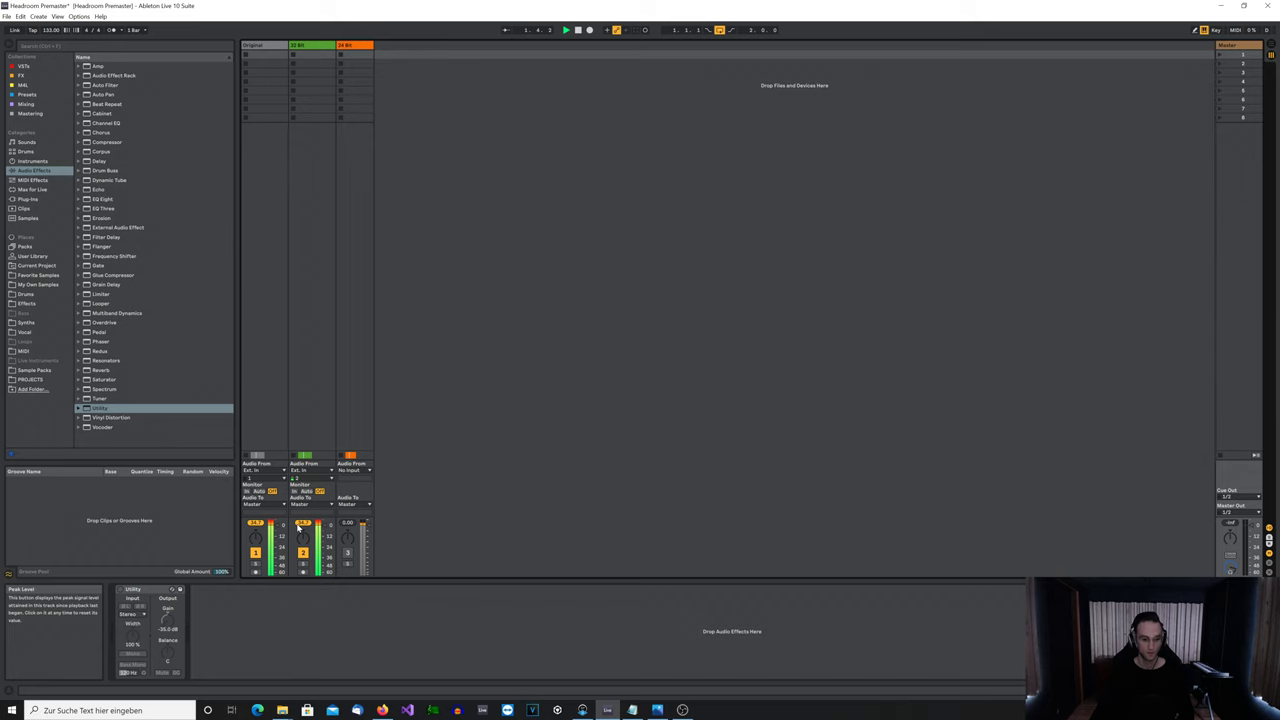
key("Tab")
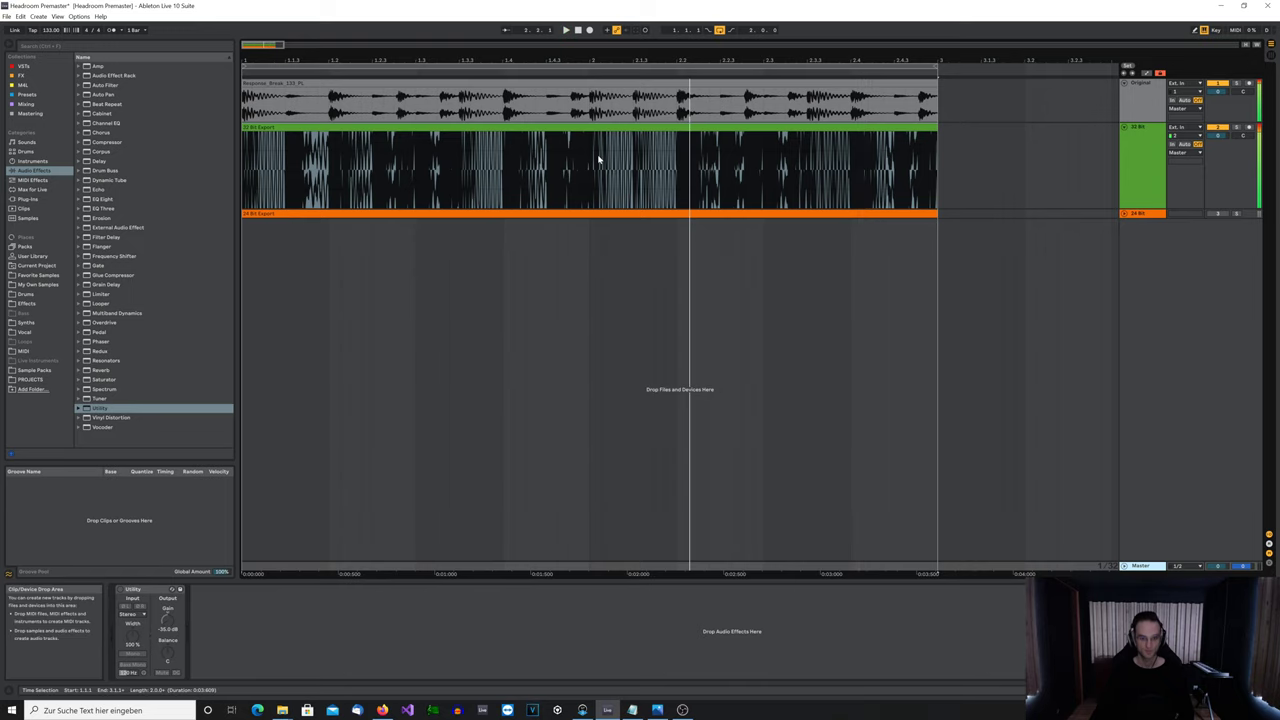
Review the phase inversion in the 32 Bit track's Utility and the gain in the Original track's Utility
left_click(1134, 140)
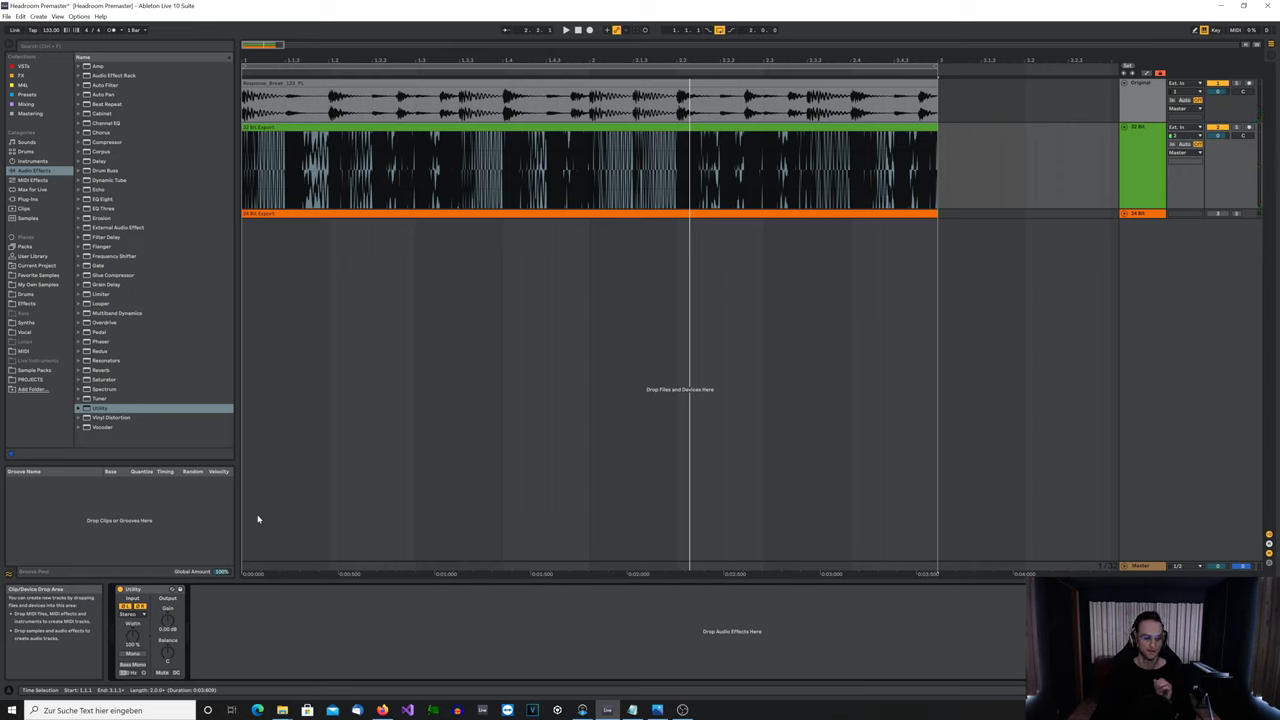
left_click(142, 606)
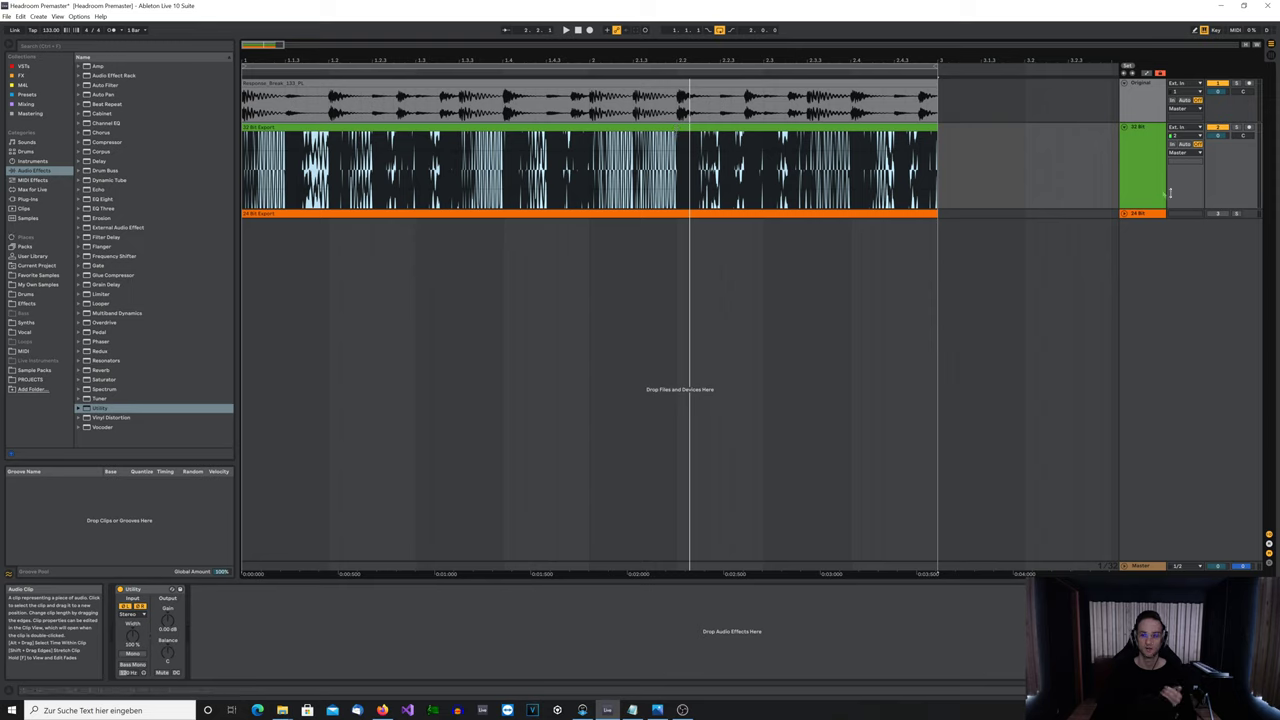
left_click(1146, 170)
left_click(1147, 107)
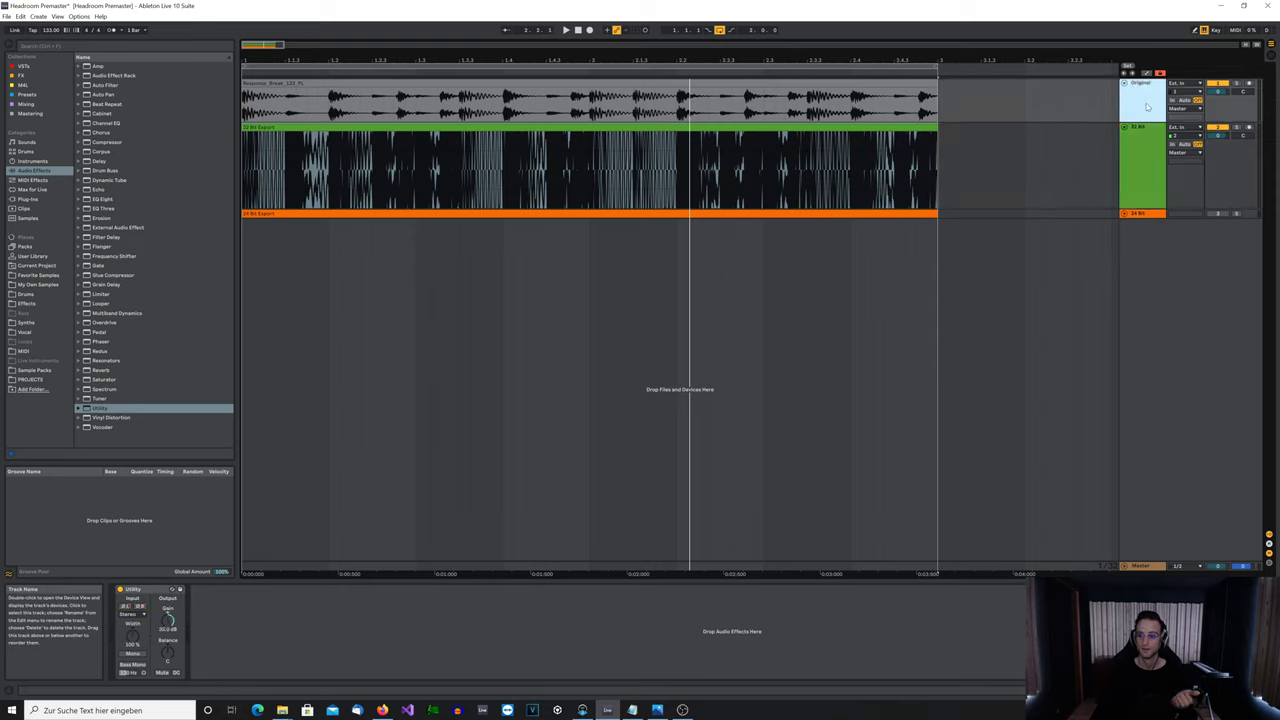
Bypass the Utility on the Original track and add a second Utility with -35 dB gain to the 32 Bit track
left_click(1144, 167)
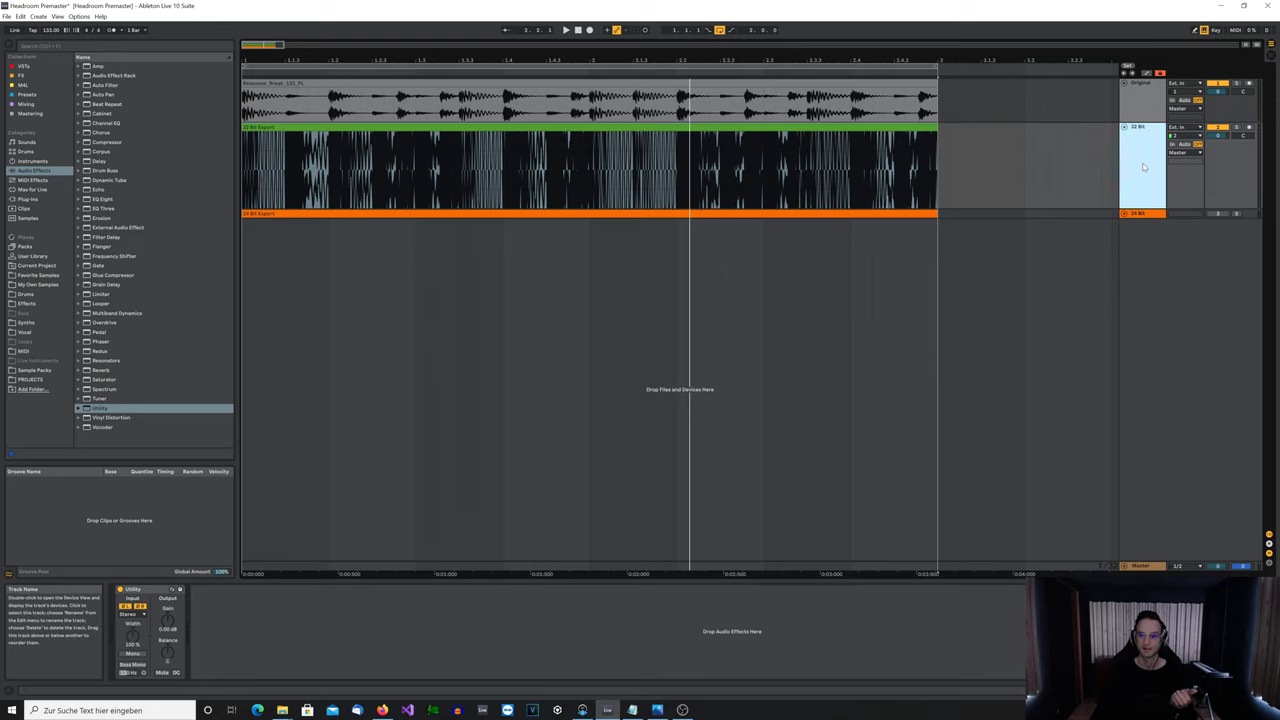
left_click(1141, 102)
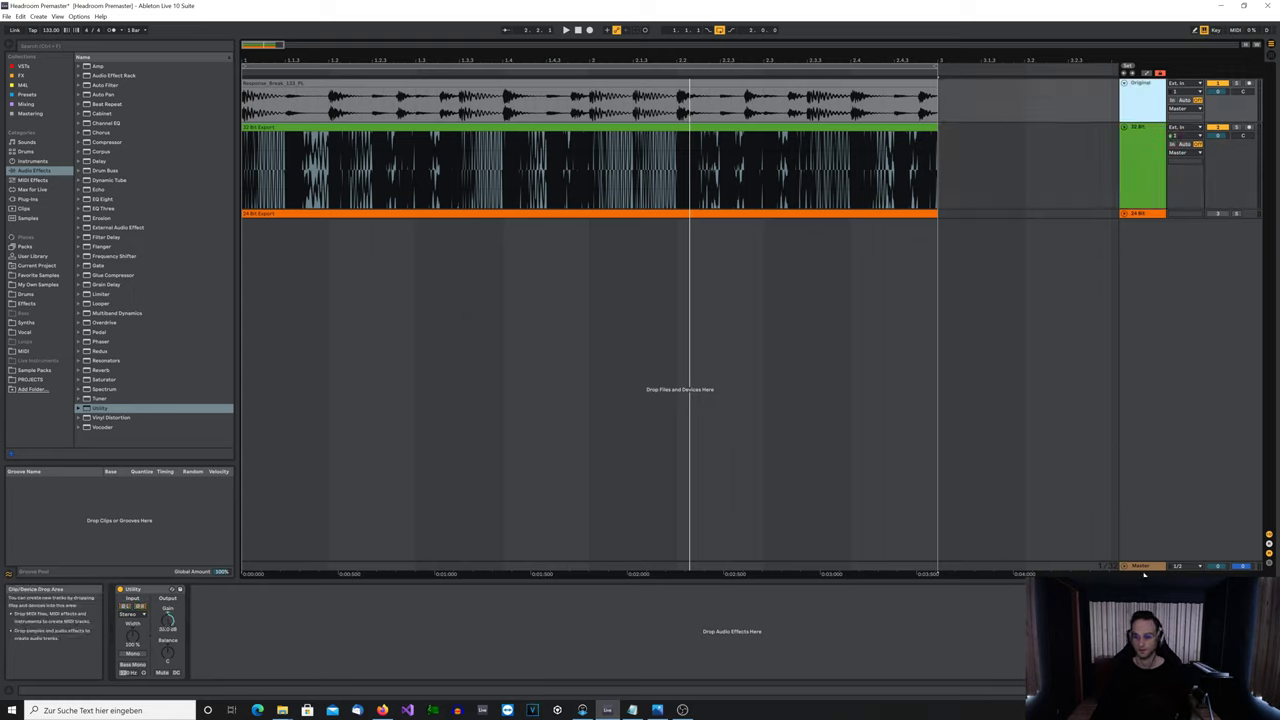
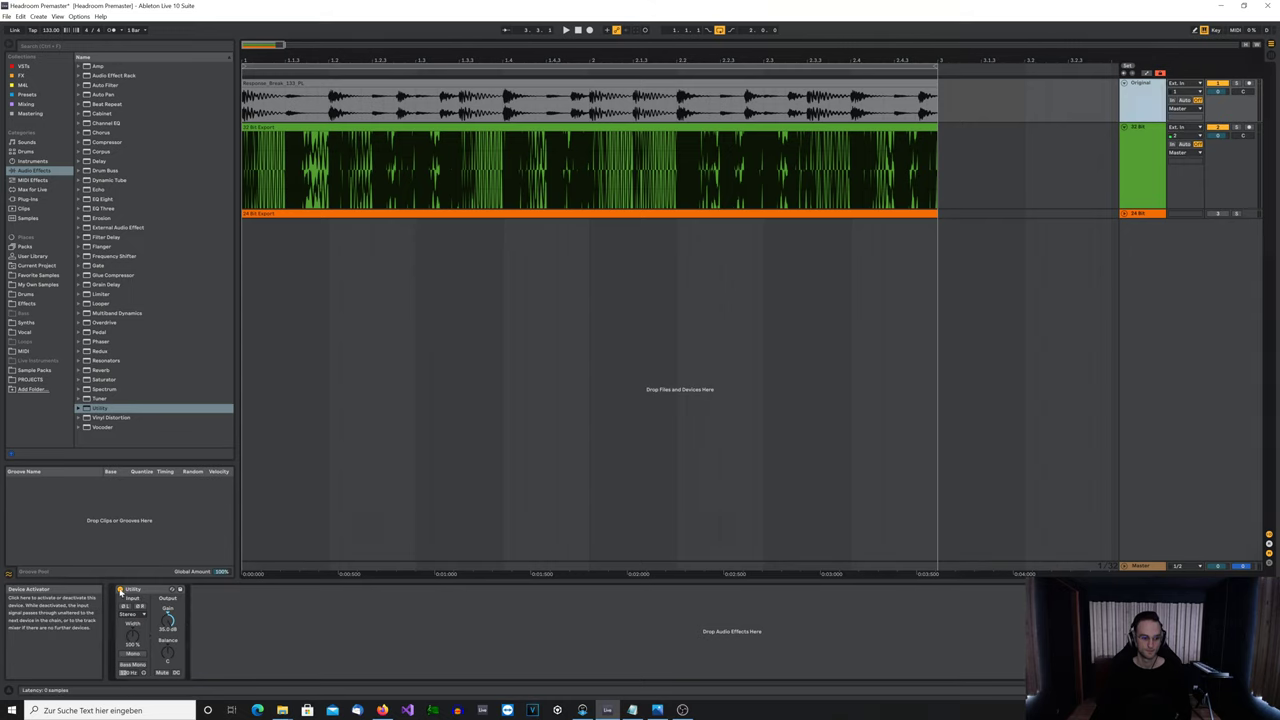
left_click(816, 110)
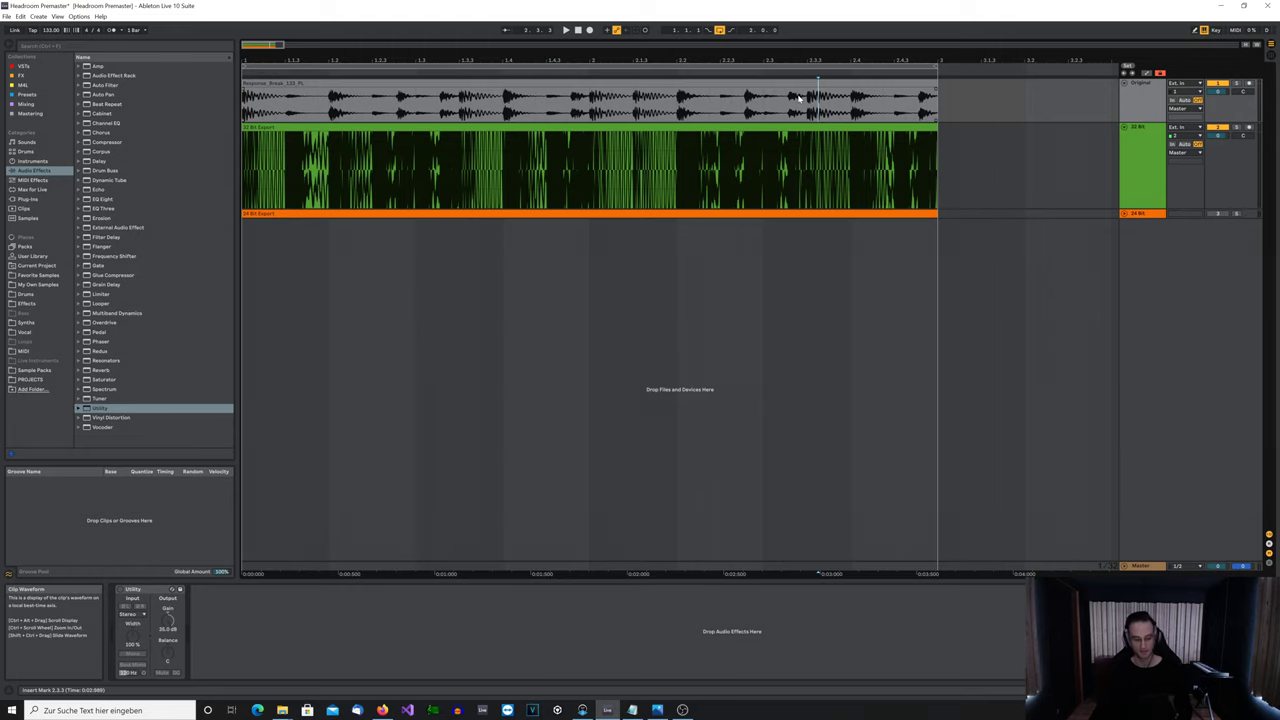
left_click(1134, 150)
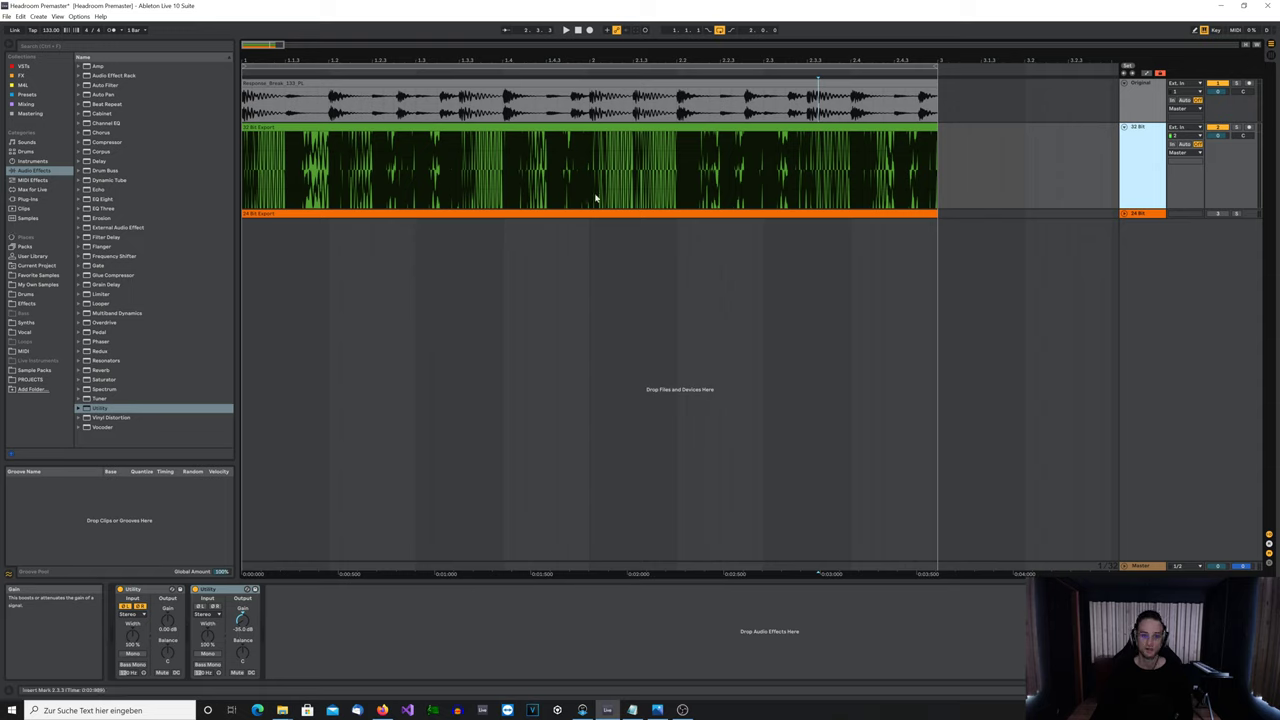
Compare the effect devices on the Original track with the two Utilities on the 32 Bit track
left_click(613, 168)
left_click(620, 108)
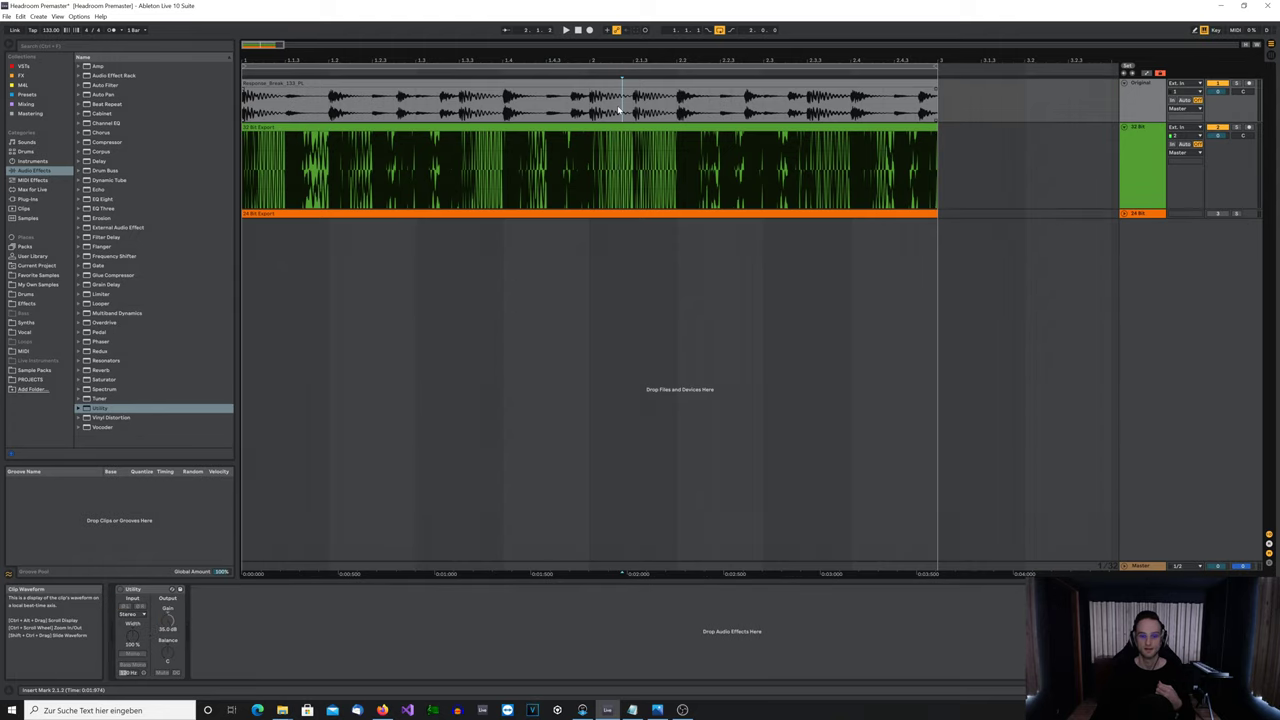
left_click(621, 172)
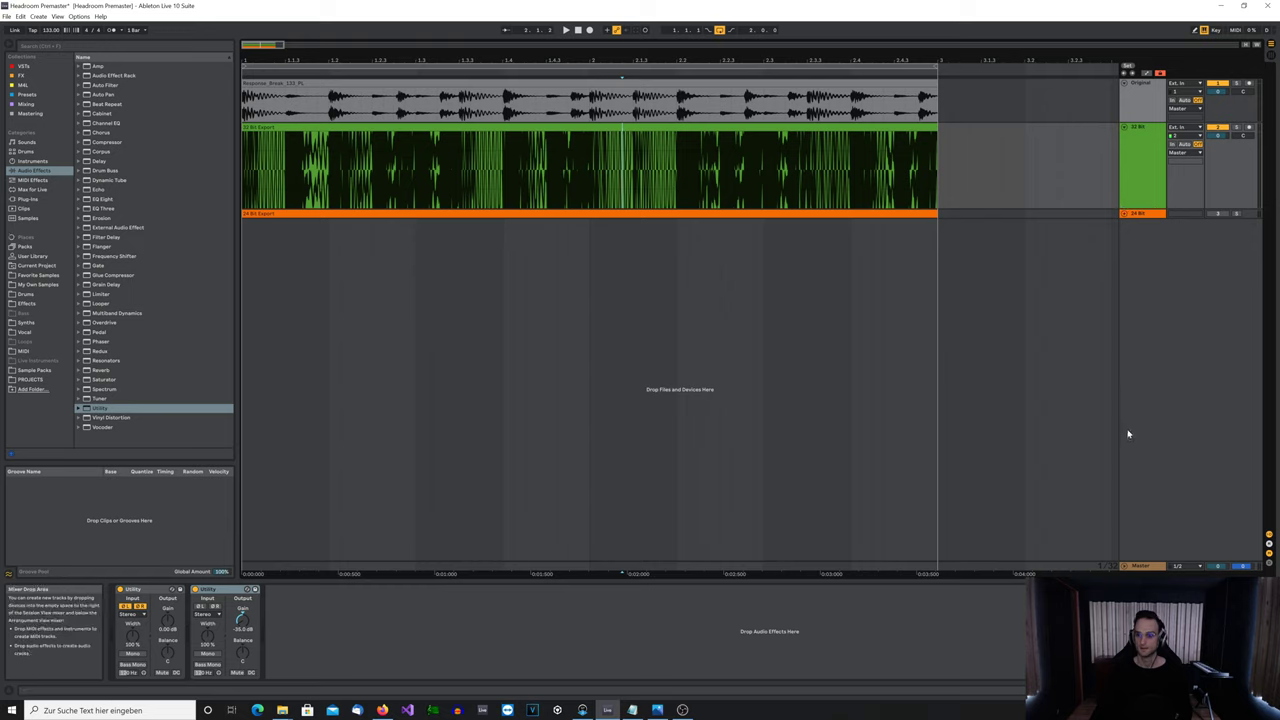
left_click(775, 166)
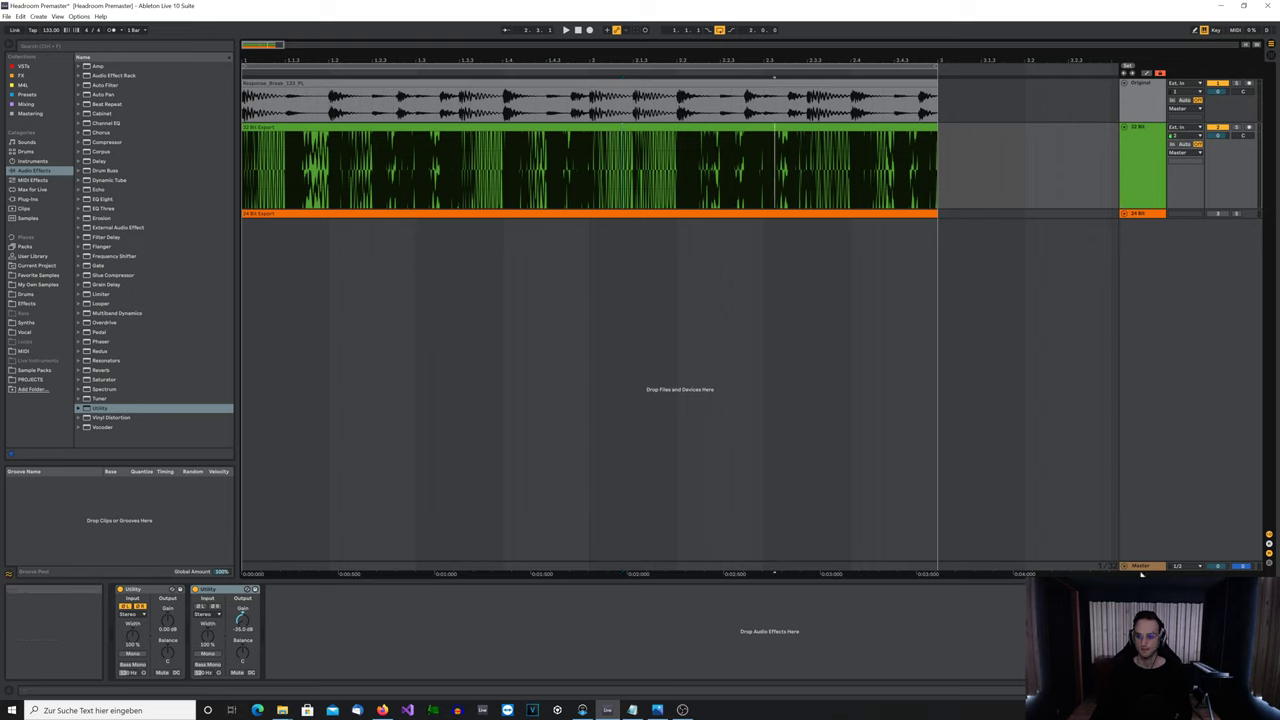
Play the Original and 32 Bit tracks together and inspect the Master's Utility, ending playback
left_click(783, 277)
left_click(659, 196)
key("space")
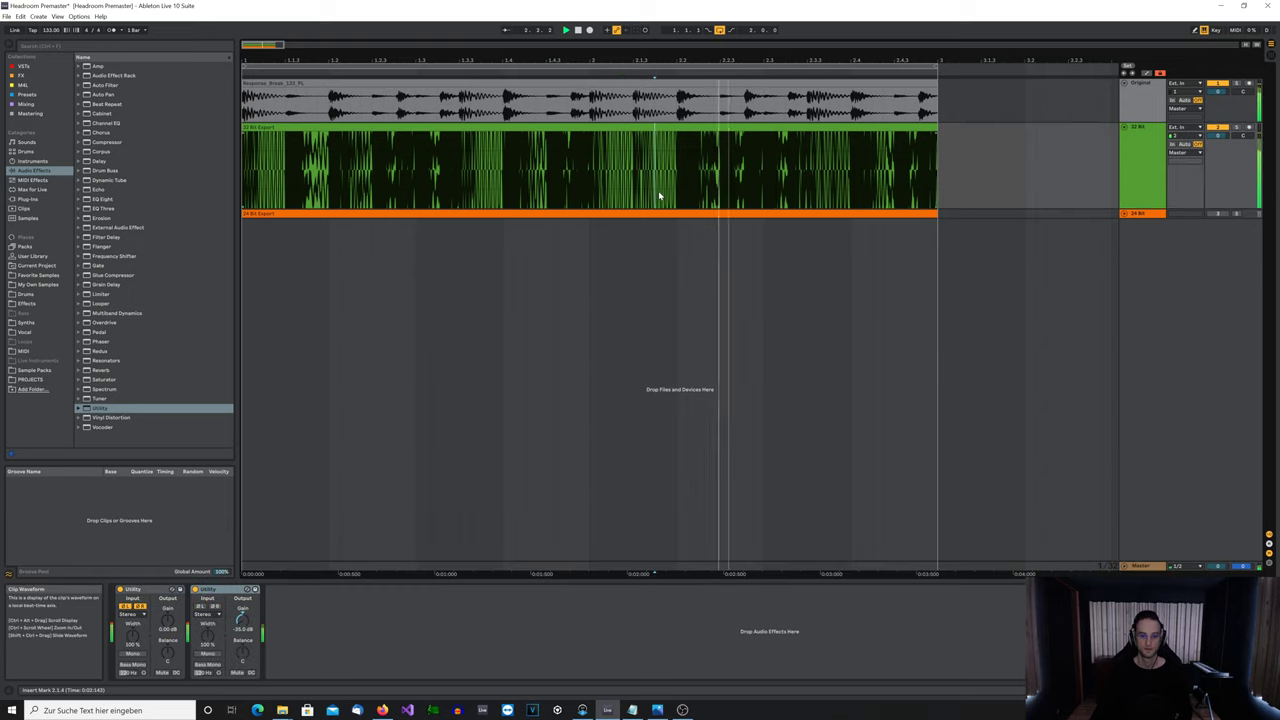
left_click(1139, 565)
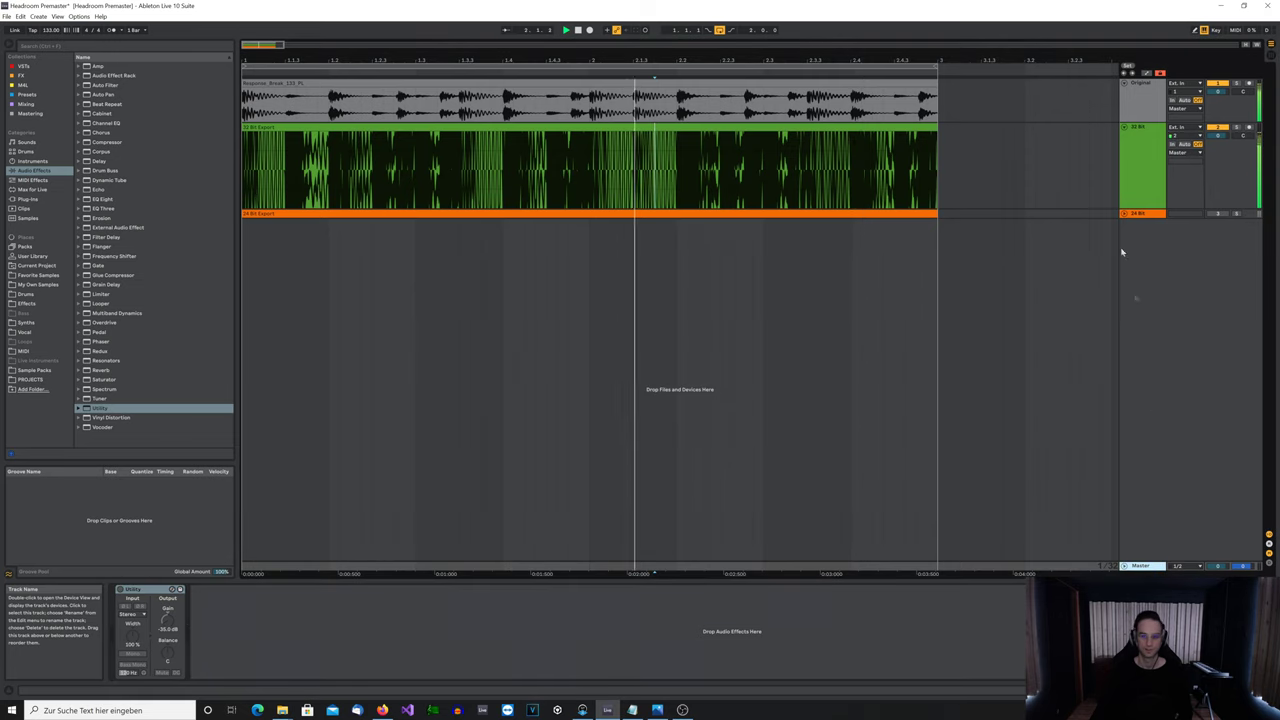
left_click(1068, 150)
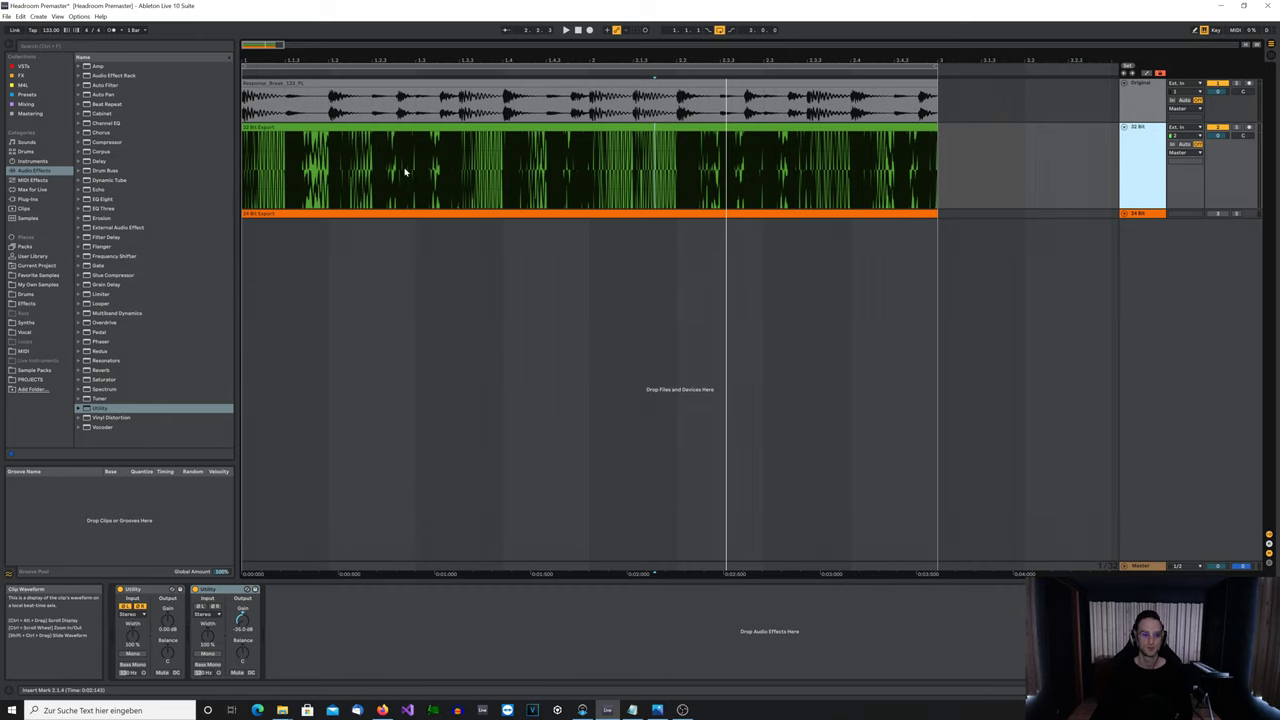
Play both tracks again, check their peak levels in the Session mixer and the Master's Utility, and stop playback
left_click(422, 134)
key("space")
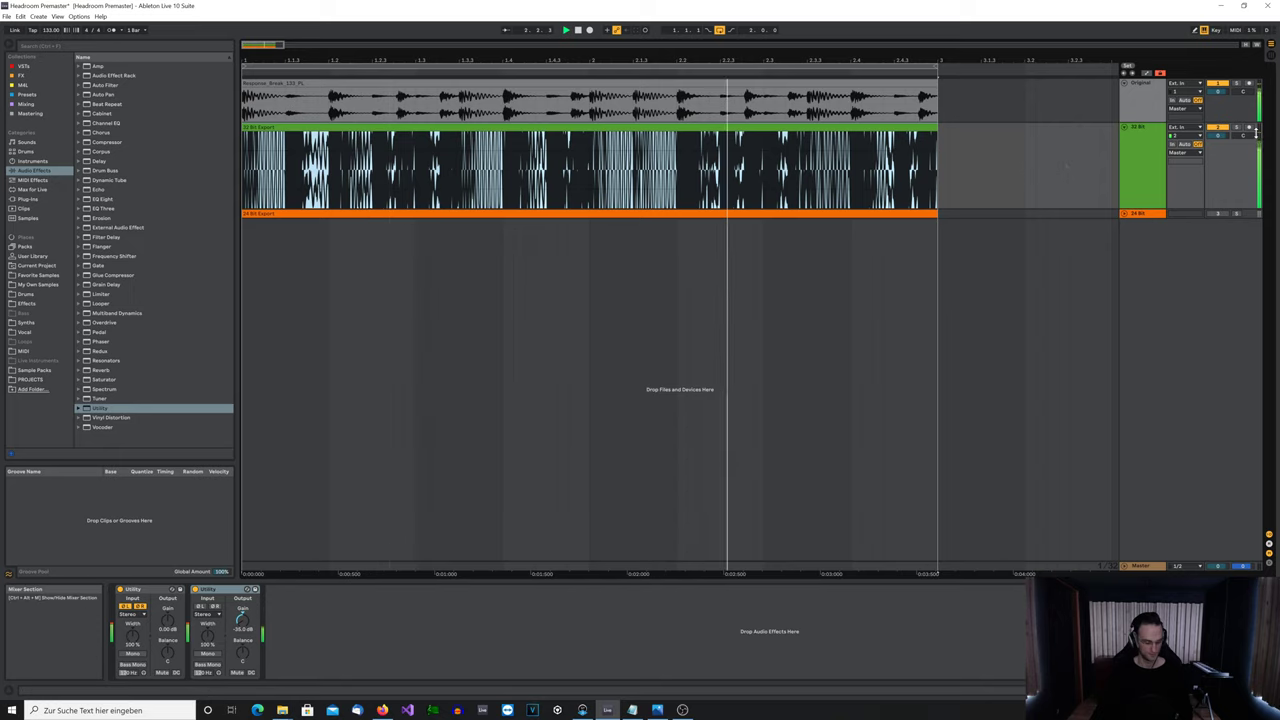
key("Tab")
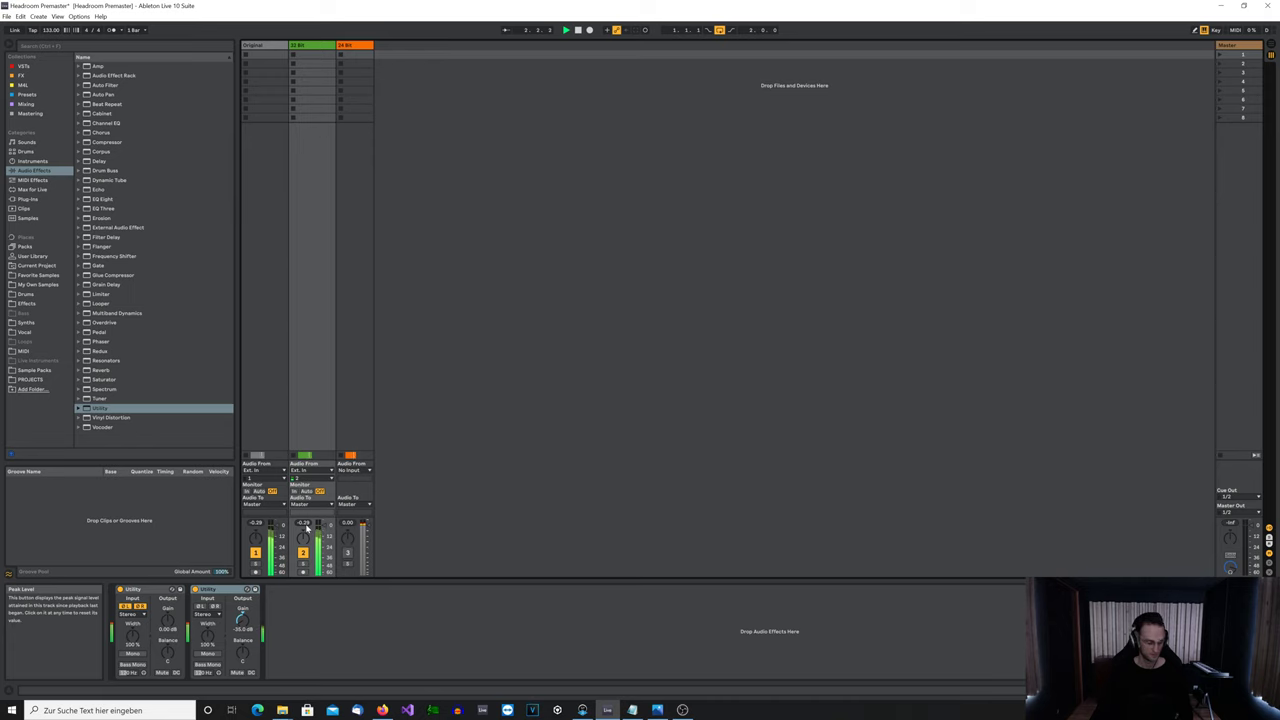
key("Tab")
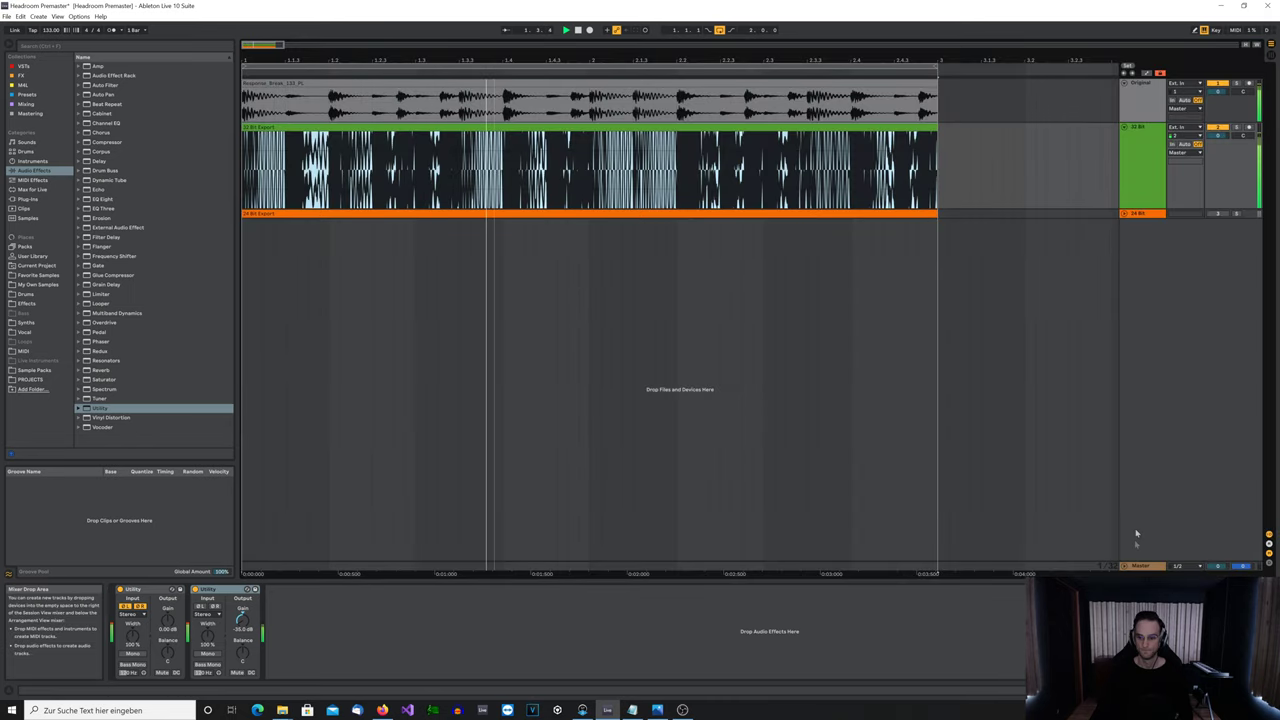
left_click(1137, 566)
key("space")
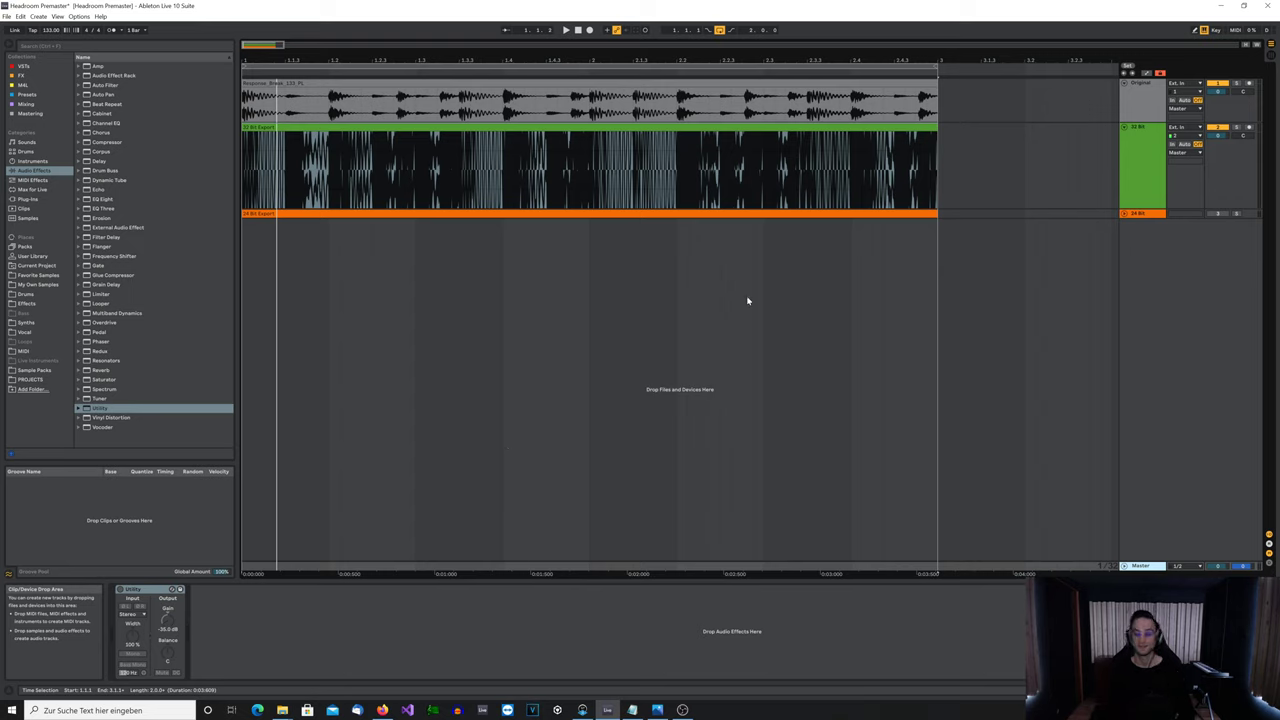
Fold the 32 Bit track, then unfold the 24 Bit track and enlarge its height
left_click(1124, 129)
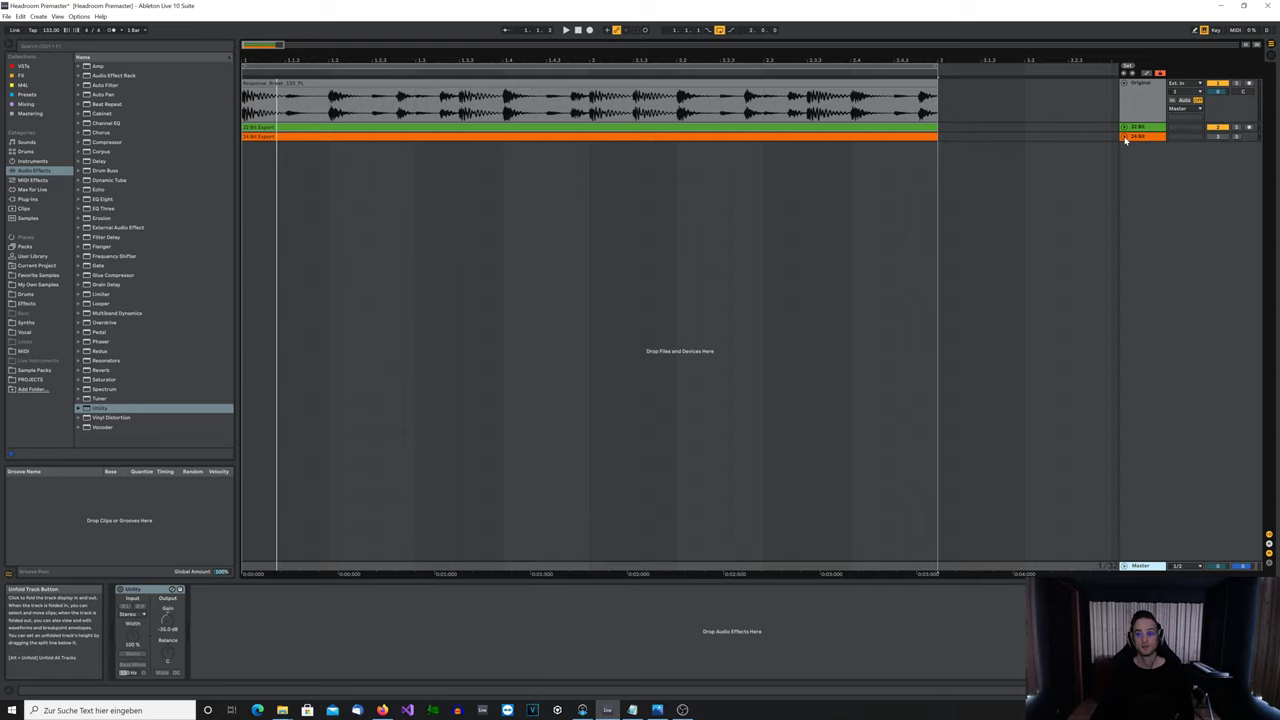
left_click(1125, 138)
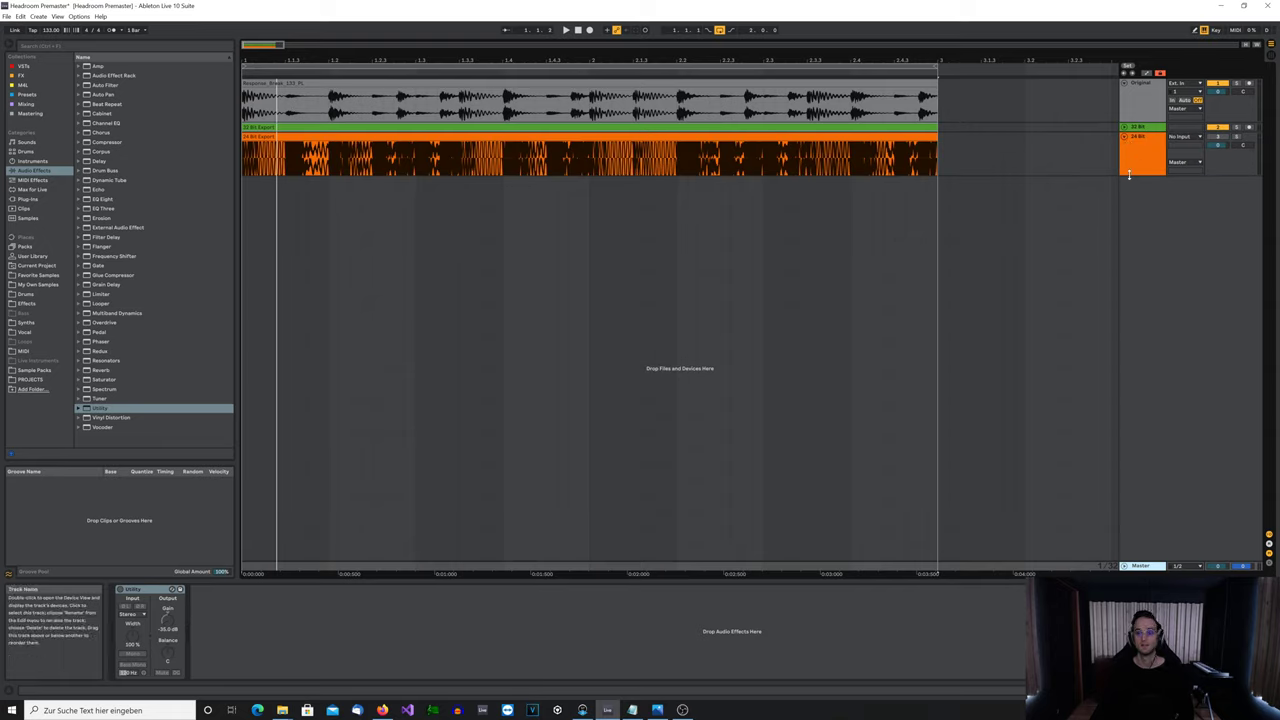
left_click_drag(1124, 177, 1122, 285)
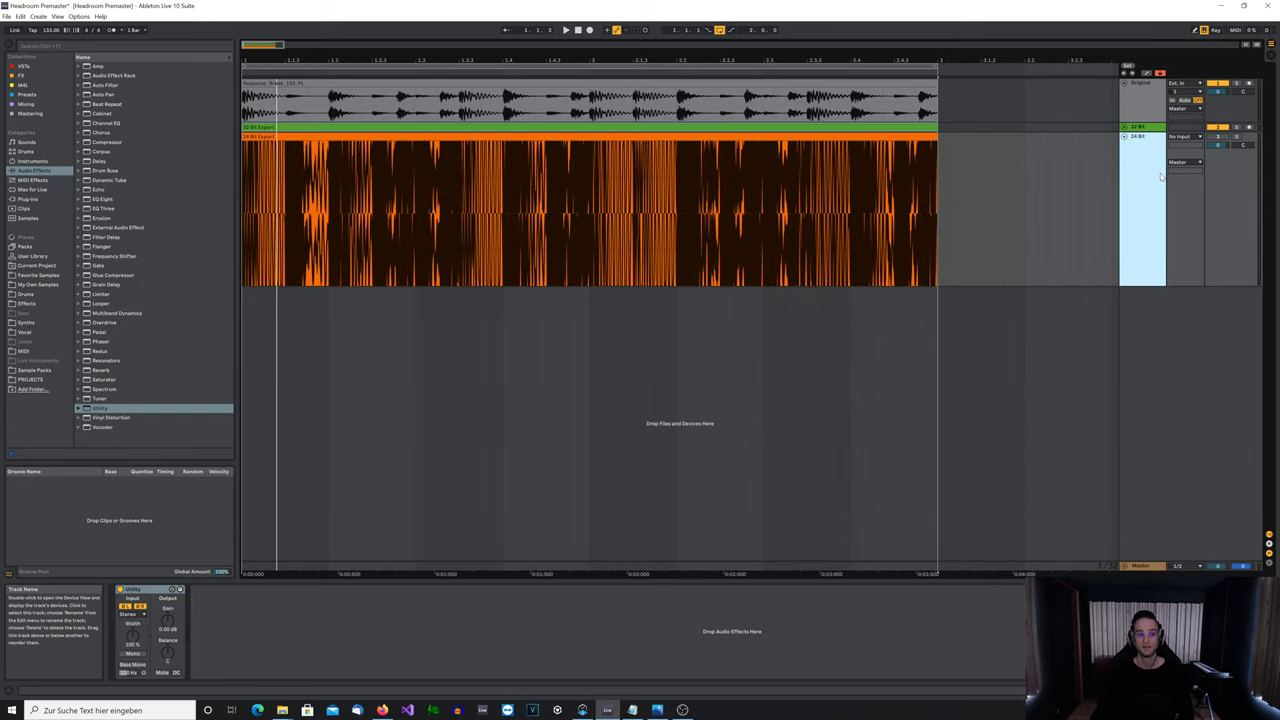
Deactivate the 32 Bit track, solo the 24 Bit track and audition its clip
left_click(1218, 127)
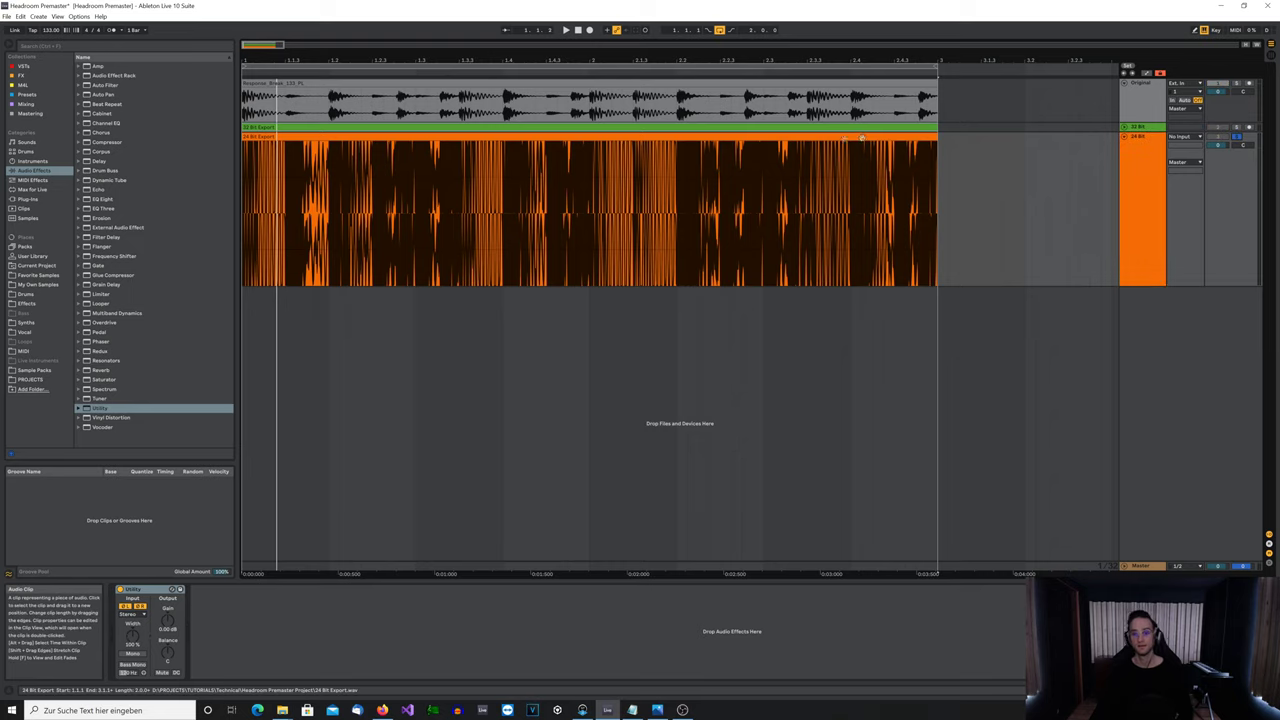
left_click(832, 137)
key("space")
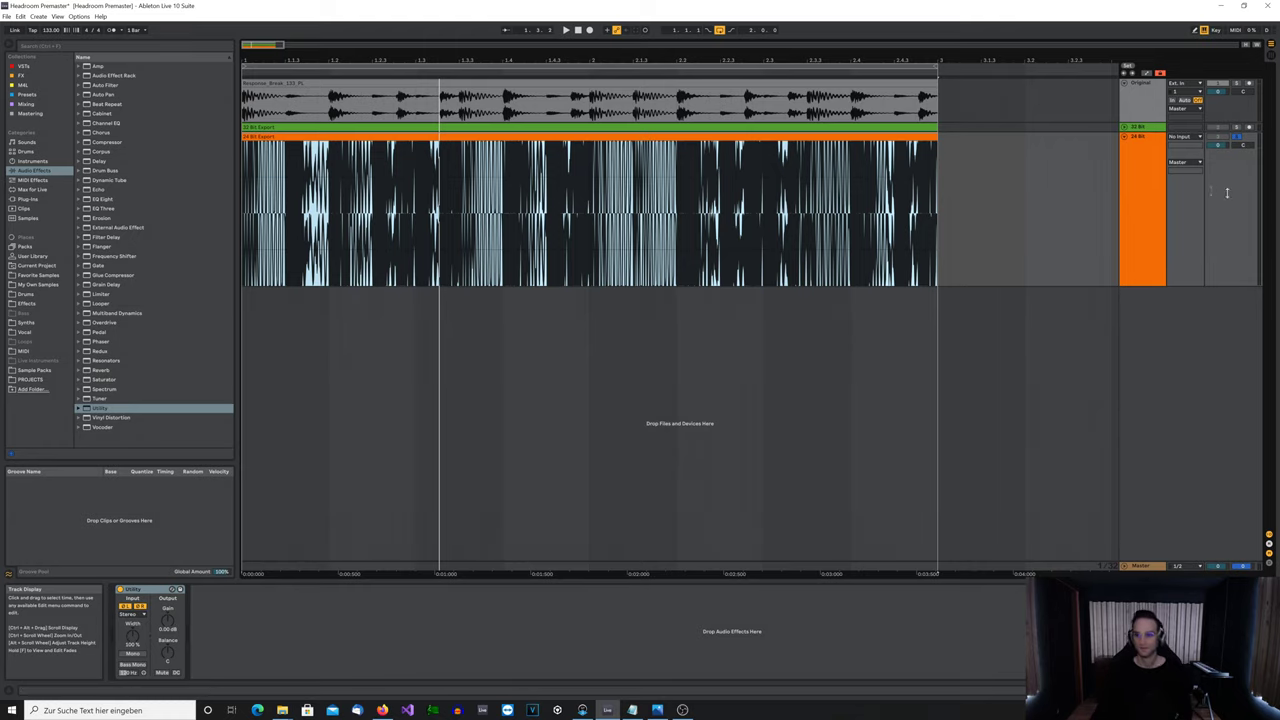
Audition the 24 Bit track with its volume lowered to -33.5 dB, then return the volume to 0 and stop playback
left_click_drag(1213, 147, 1213, 187)
key("space")
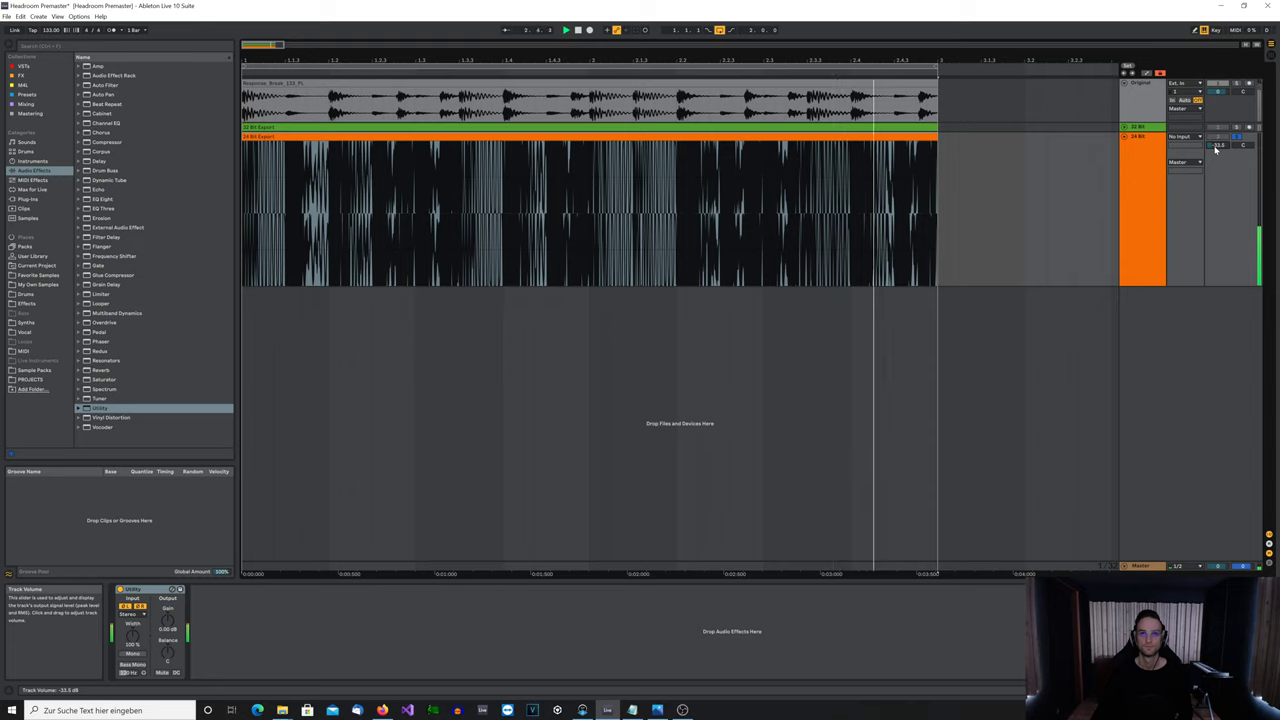
scroll(1216, 148, "up", 5)
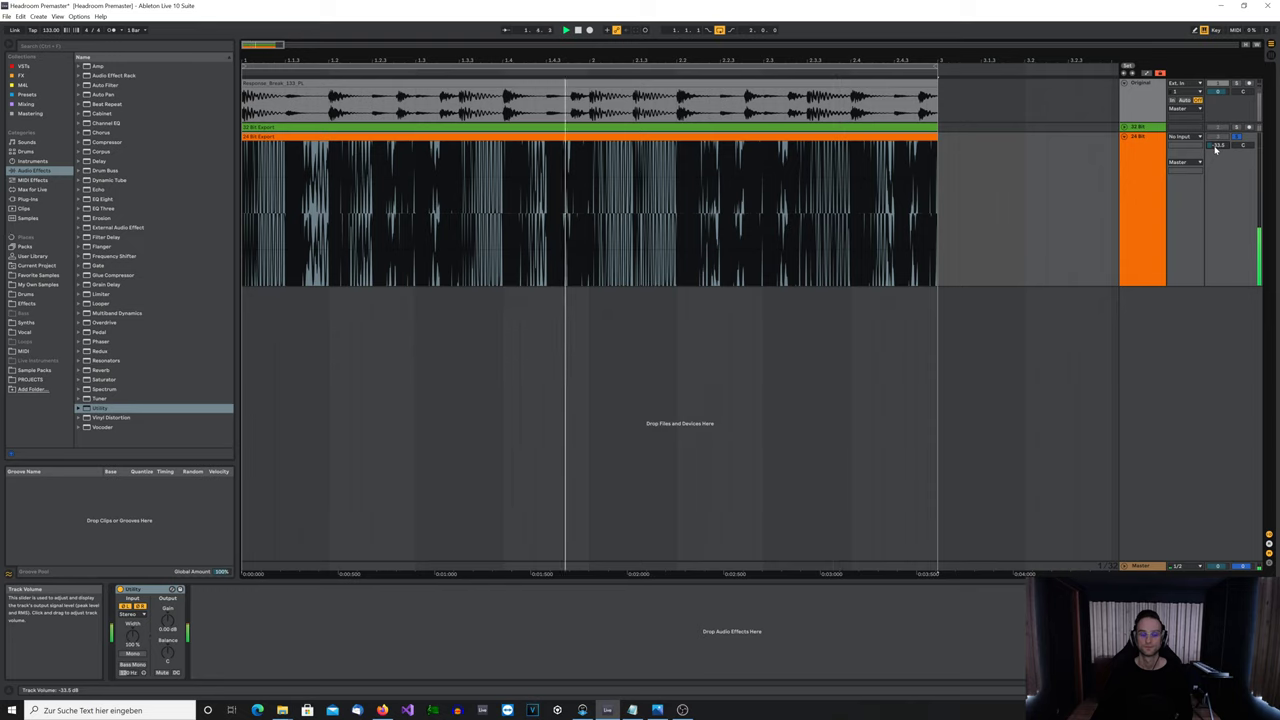
key("space")
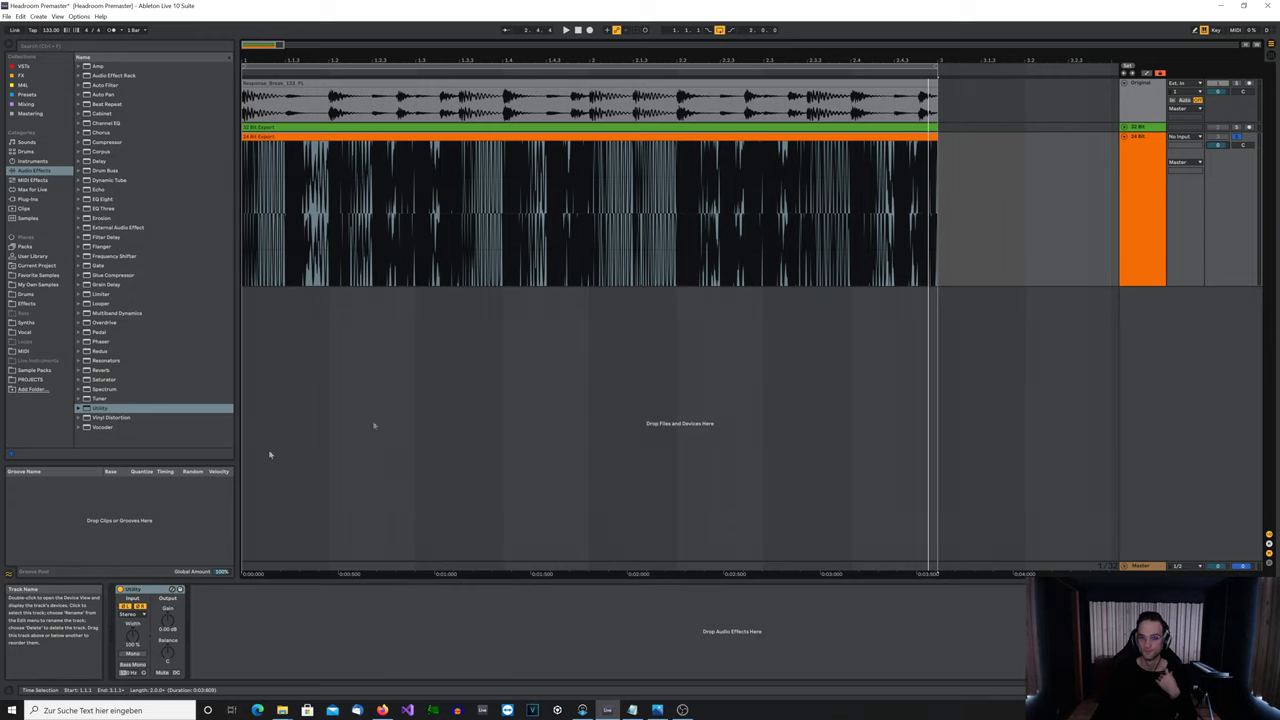
Copy the Utility with -35 dB gain from the 32 Bit track to the end of the 24 Bit track's device chain
left_click(1140, 127)
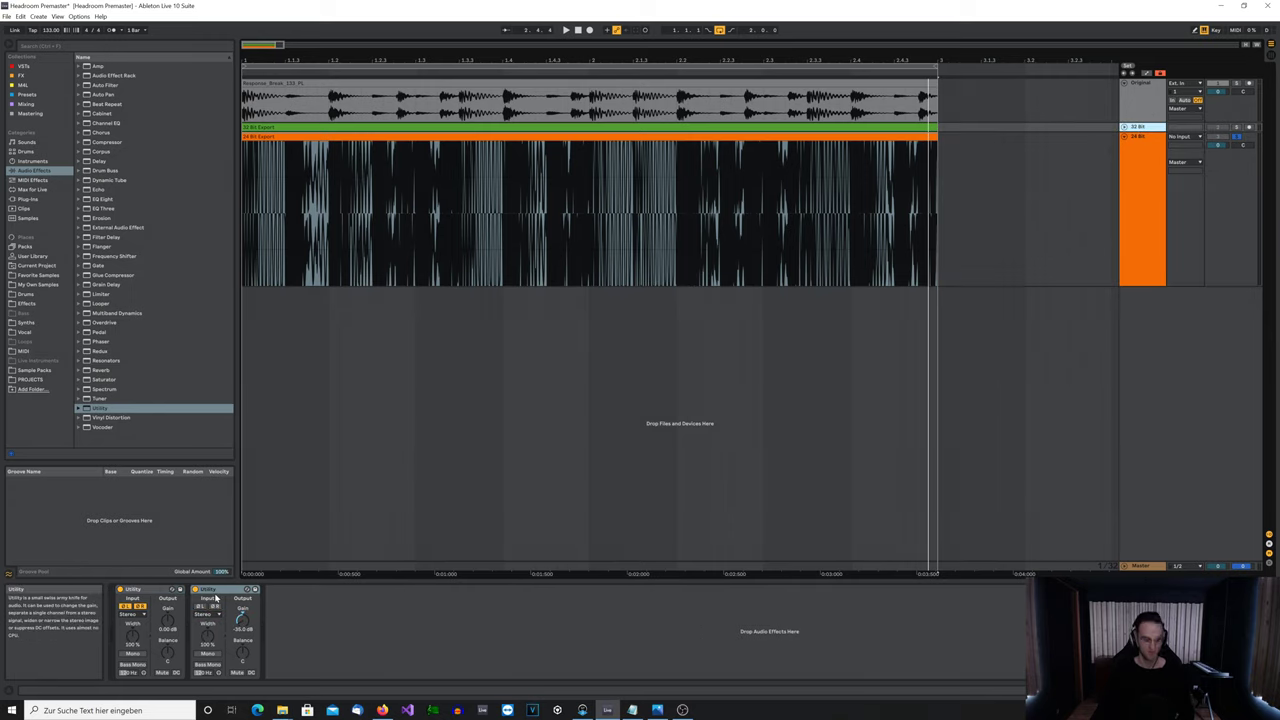
left_click(400, 323)
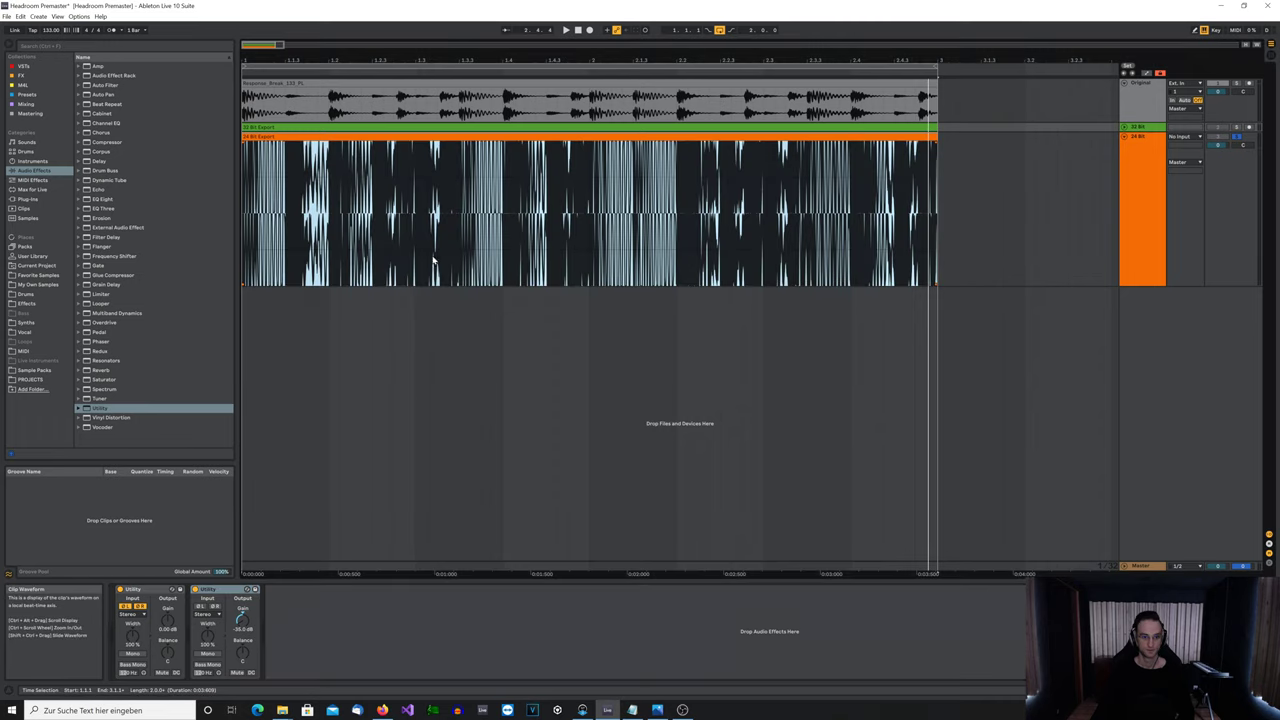
left_click(329, 630)
left_click(657, 271)
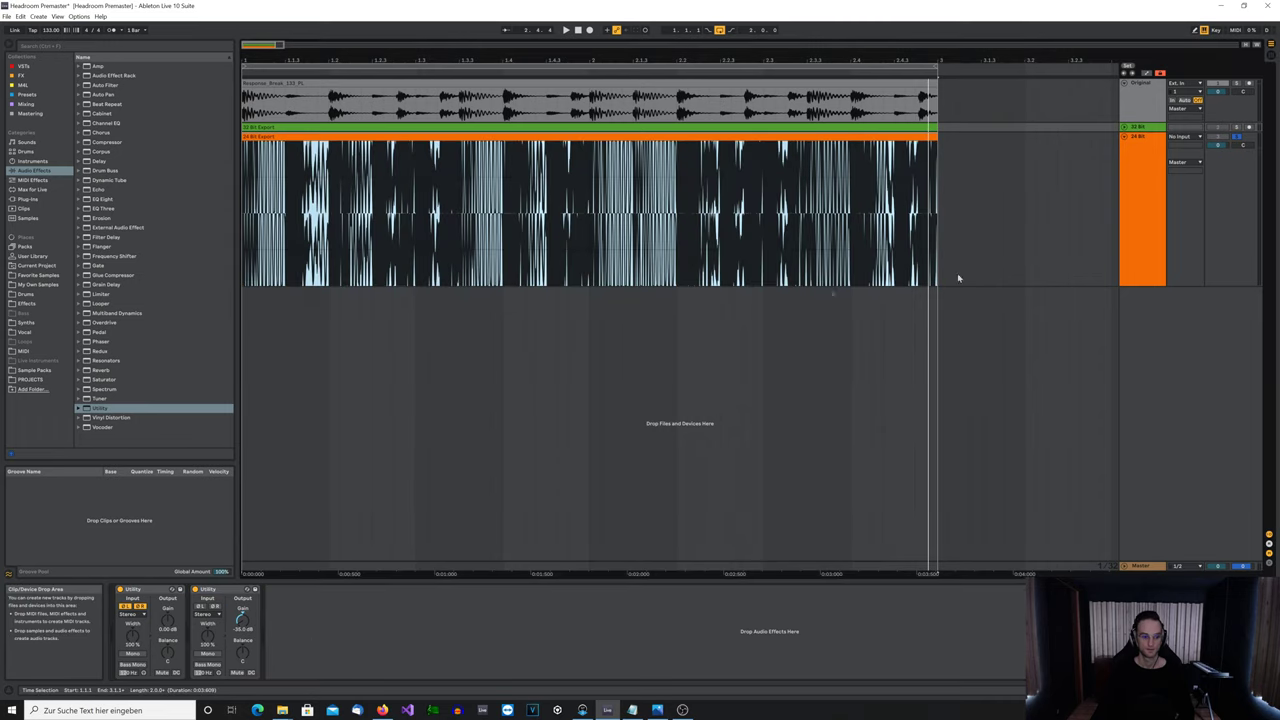
left_click(1152, 161)
left_click(336, 665)
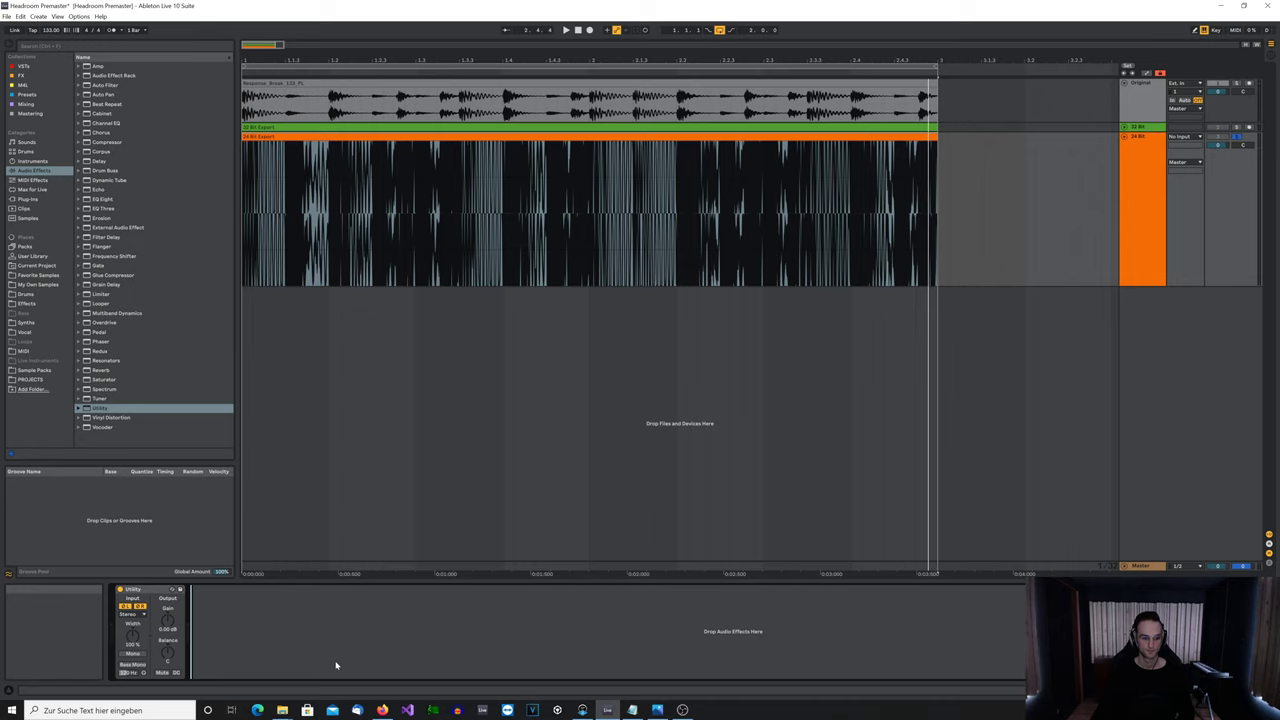
key("ctrl+v")
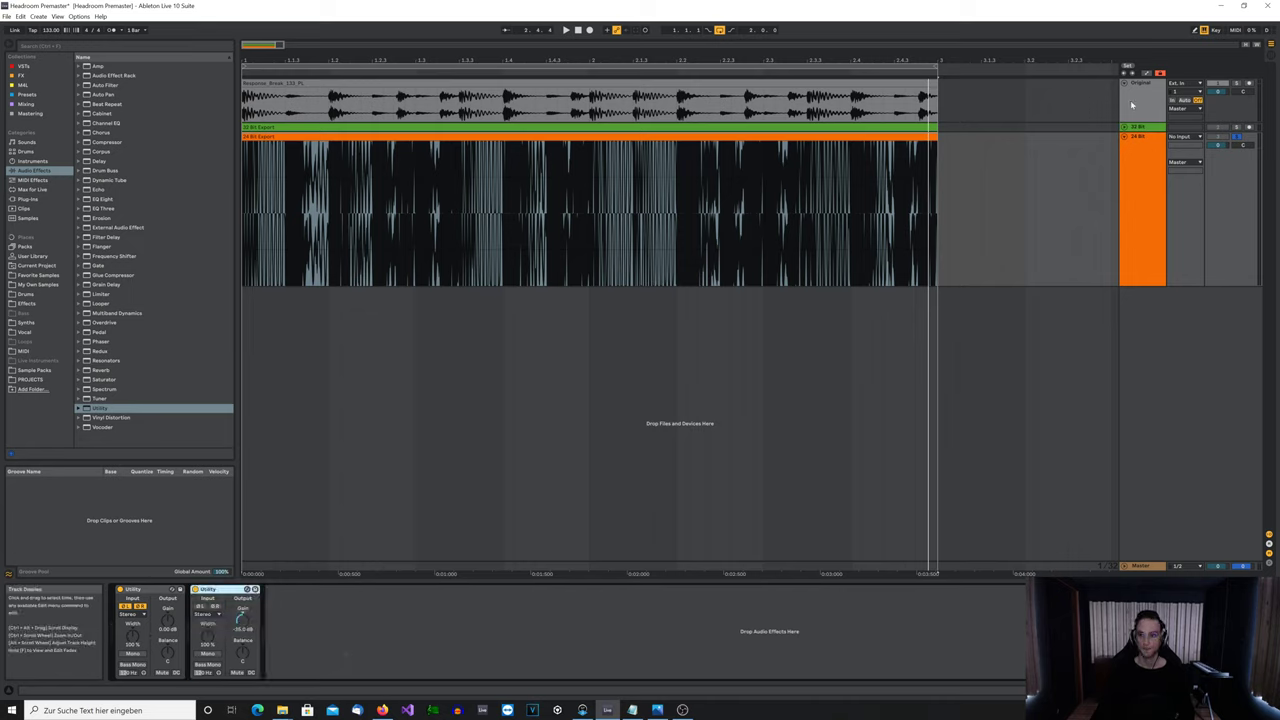
Unsolo and activate the 24 Bit track, play it together with the active Original track, and stop playback
left_click(1130, 100)
left_click(1219, 83)
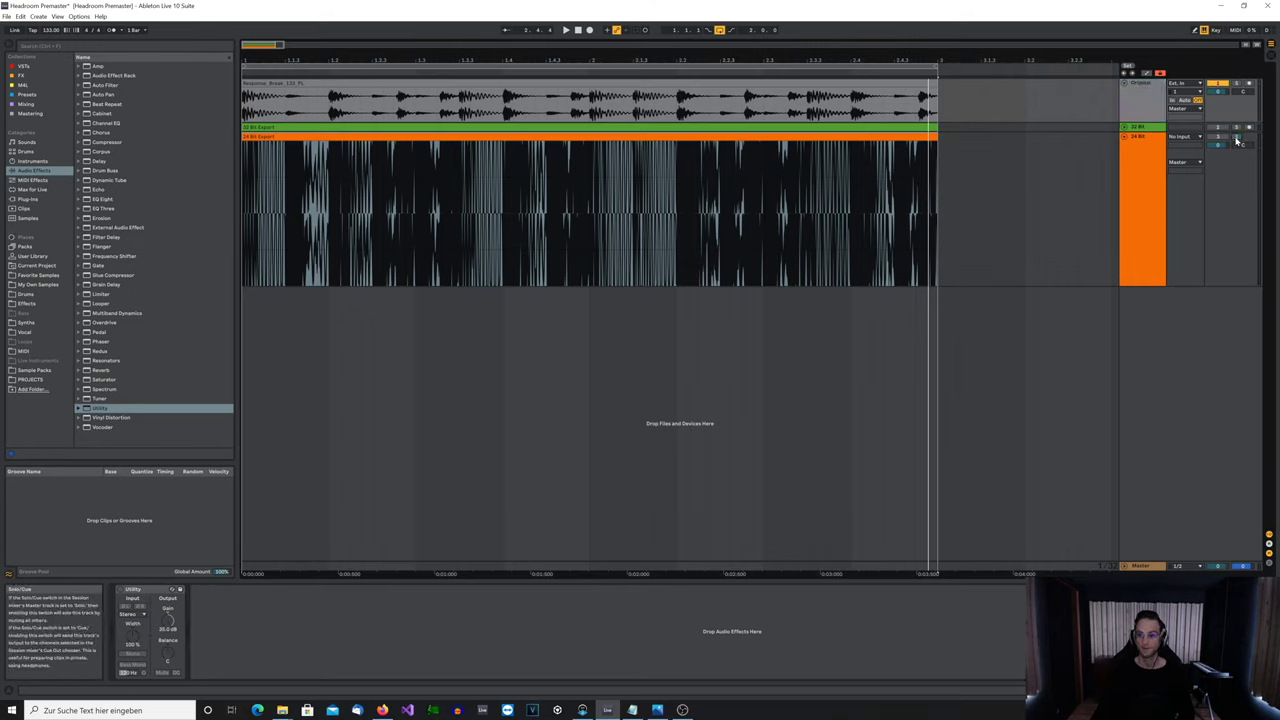
left_click(1220, 137)
key("space")
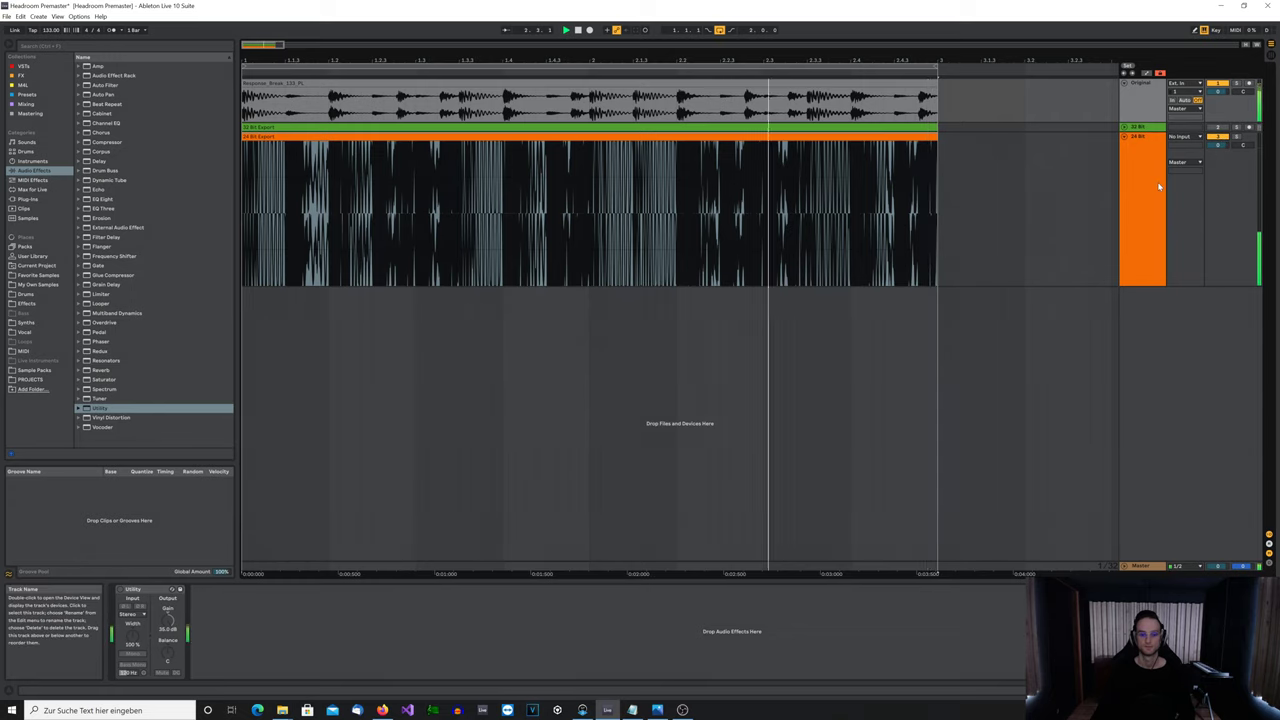
key("space")
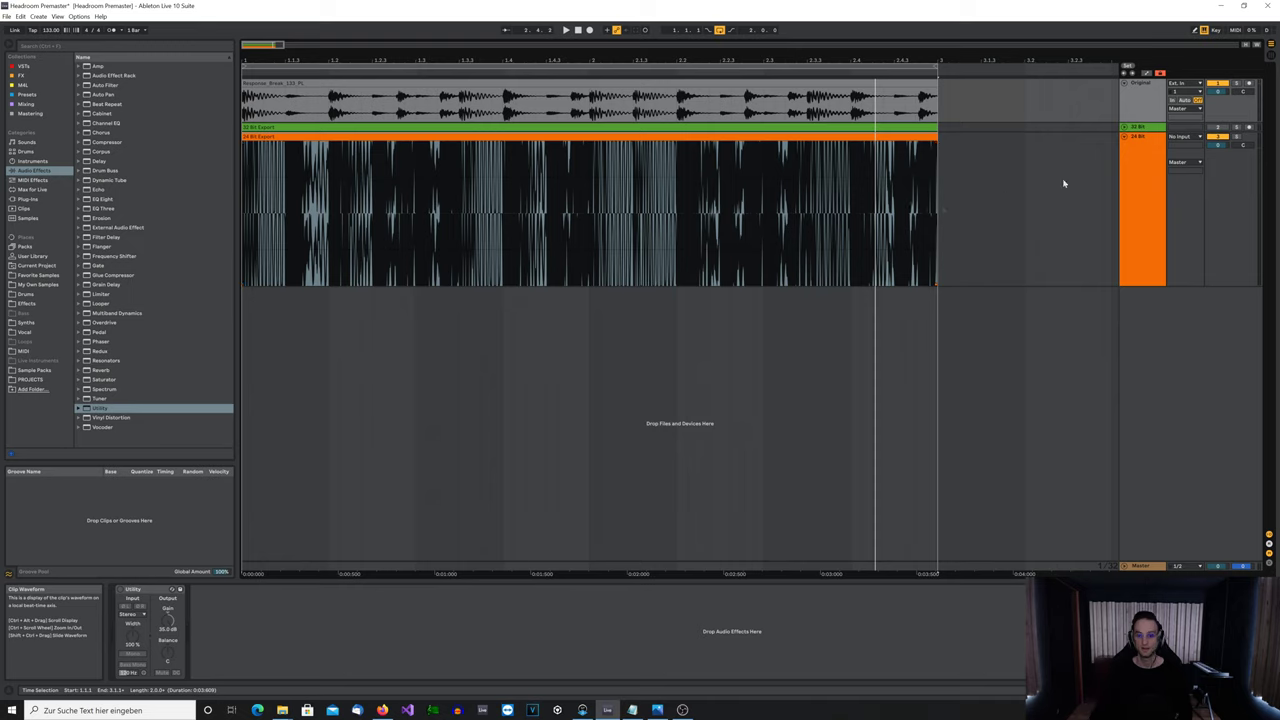
Fold the 24 Bit track, unfold the 32 Bit track and delete its 32 Bit Export clip
left_click(1152, 167)
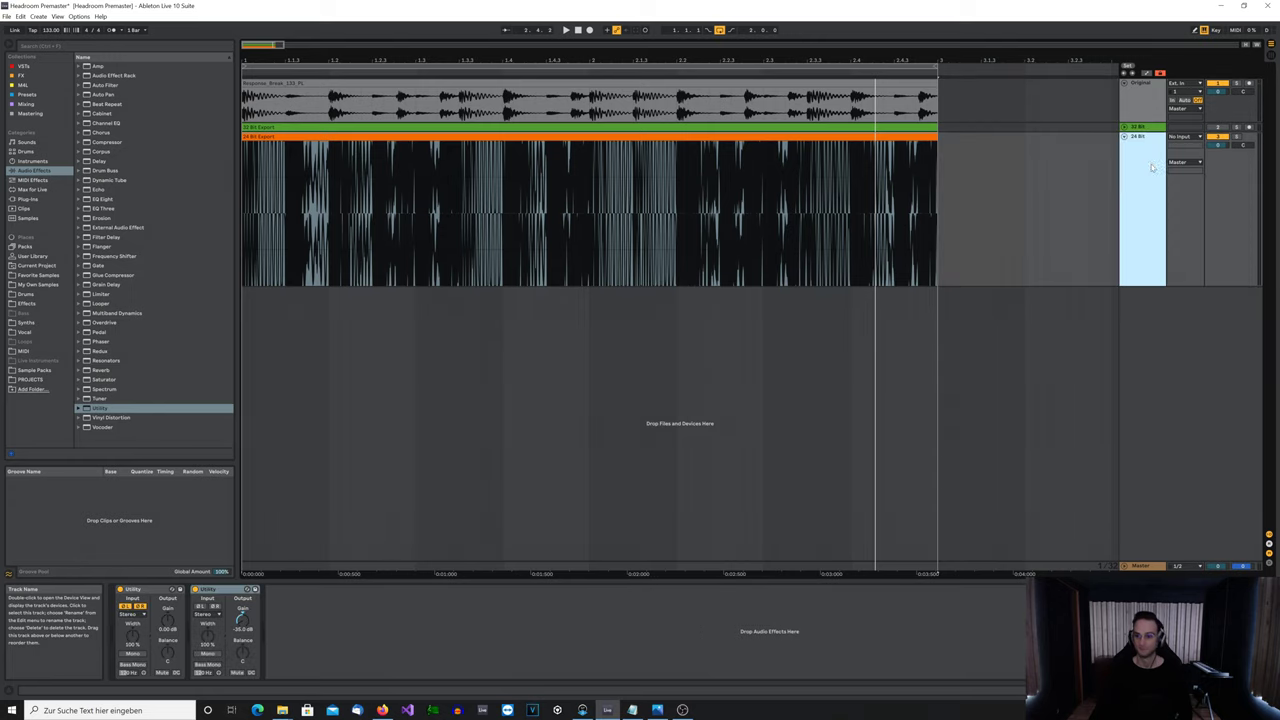
left_click(1125, 137)
left_click(1126, 130)
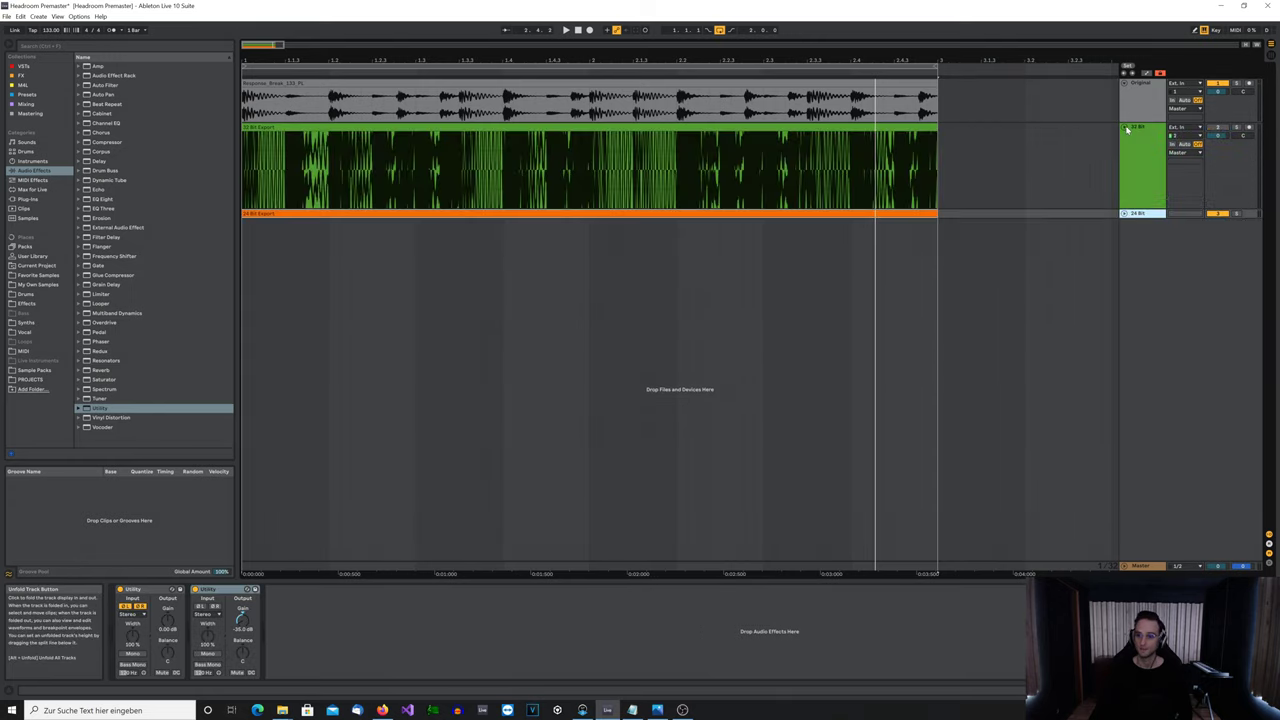
left_click(917, 126)
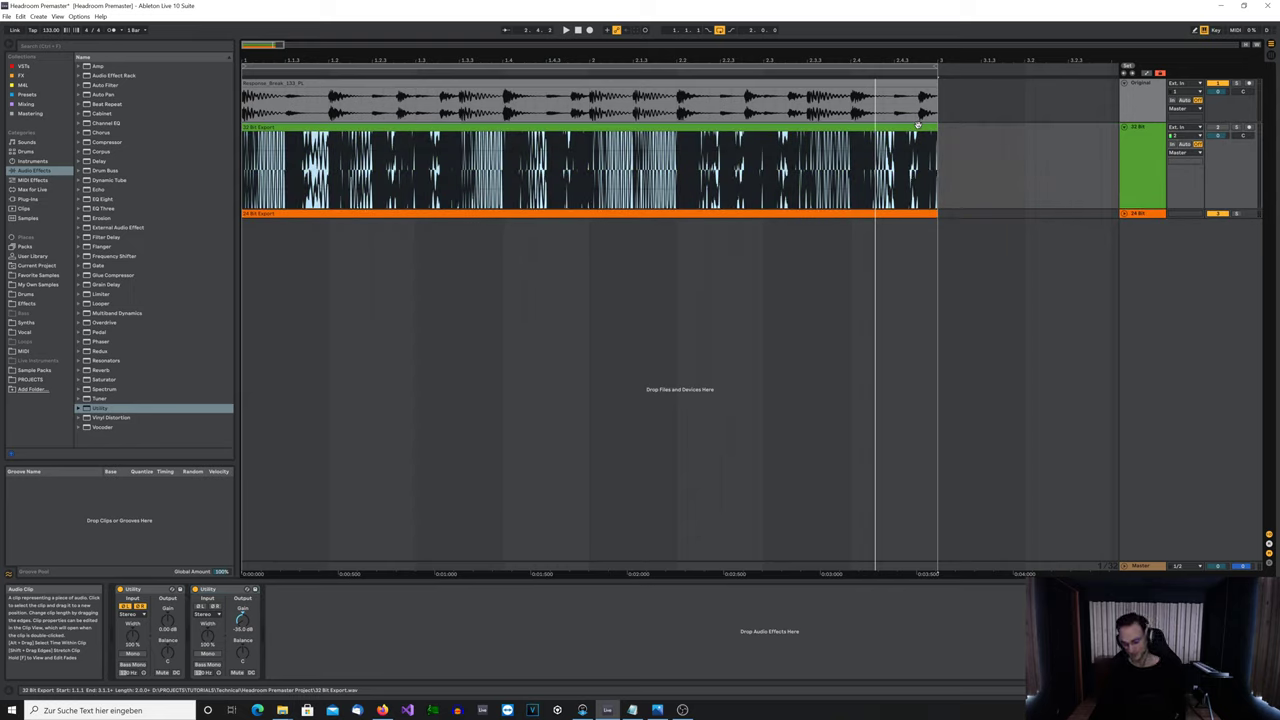
left_click(917, 126)
key("Delete")
Reactivate the Utility on the Original track
left_click(994, 107)
left_click(1129, 101)
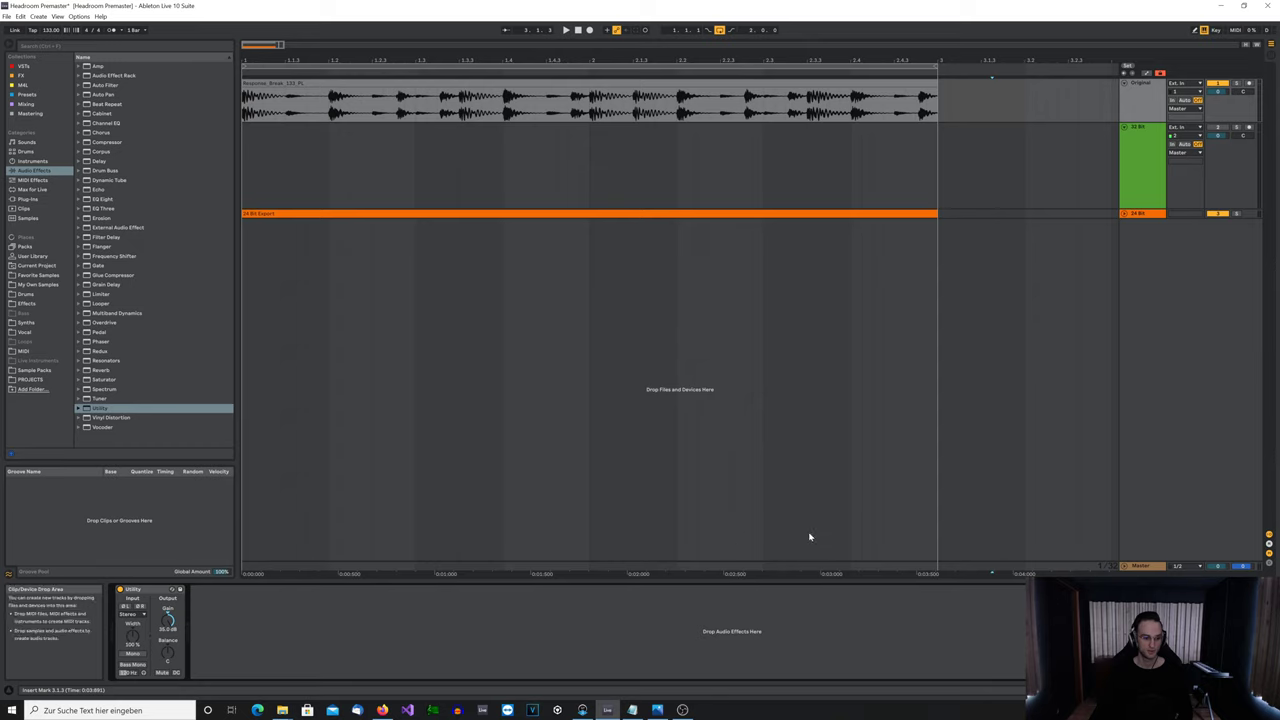
Activate the Utility on the Master track, play the Original track and check the peak levels in Session View
left_click(120, 589)
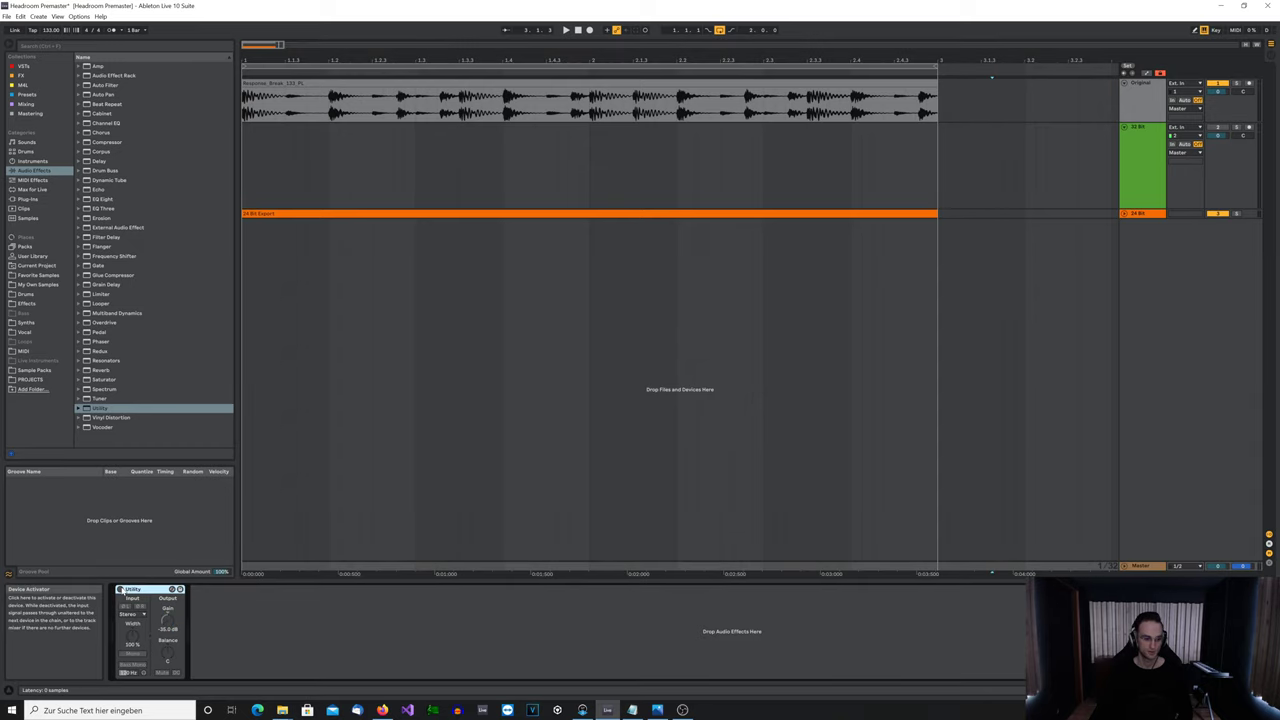
left_click(633, 108)
key("space")
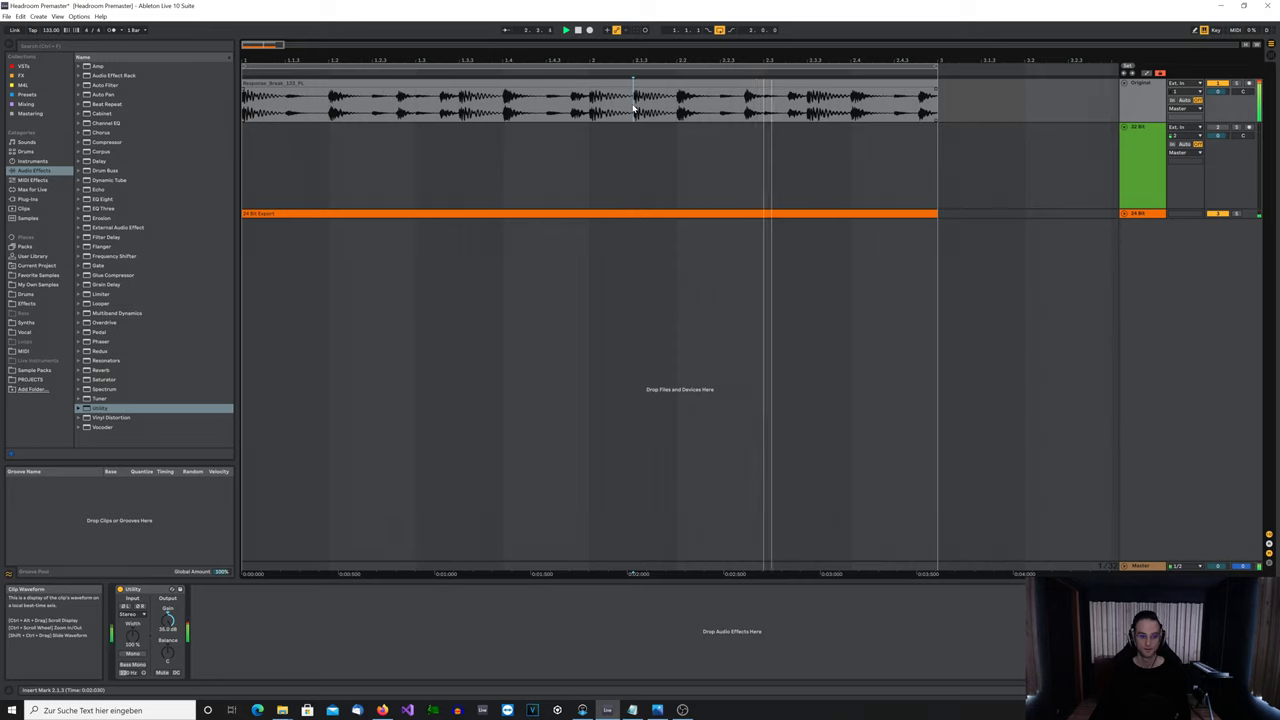
key("Tab")
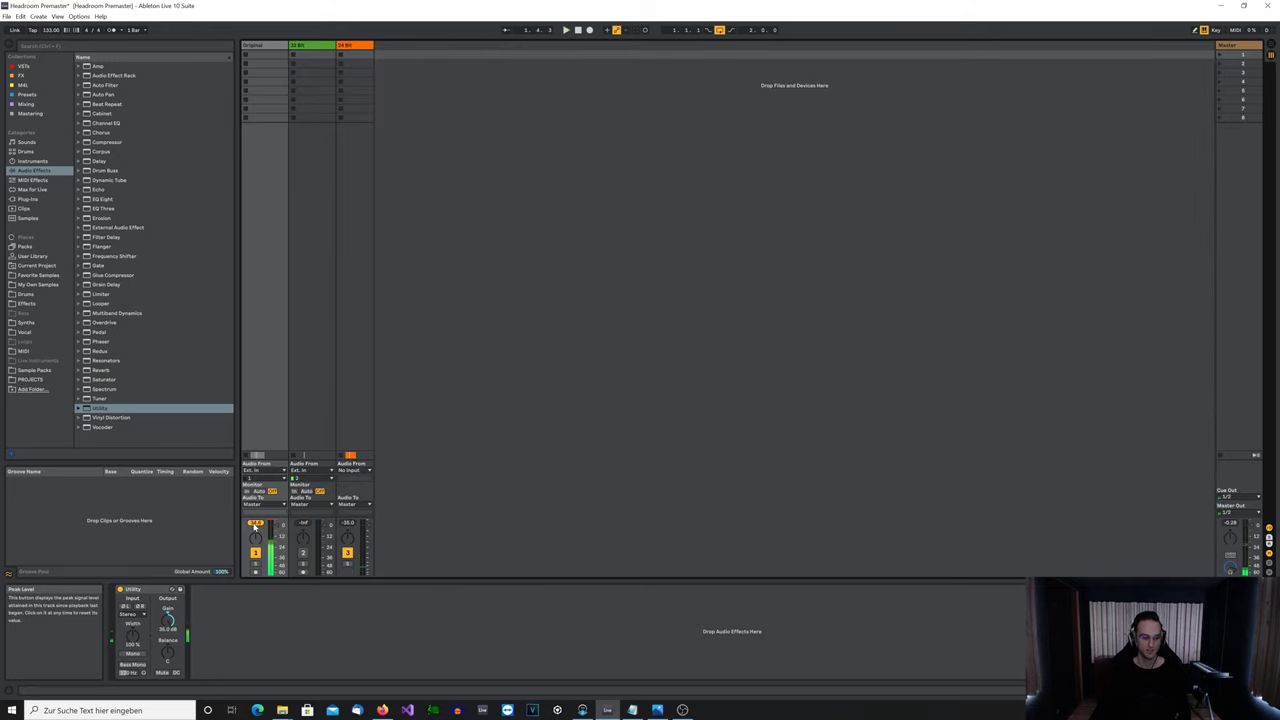
key("Tab")
Deactivate the Utility on the Master track and show the Original track's device chain
left_click(848, 563)
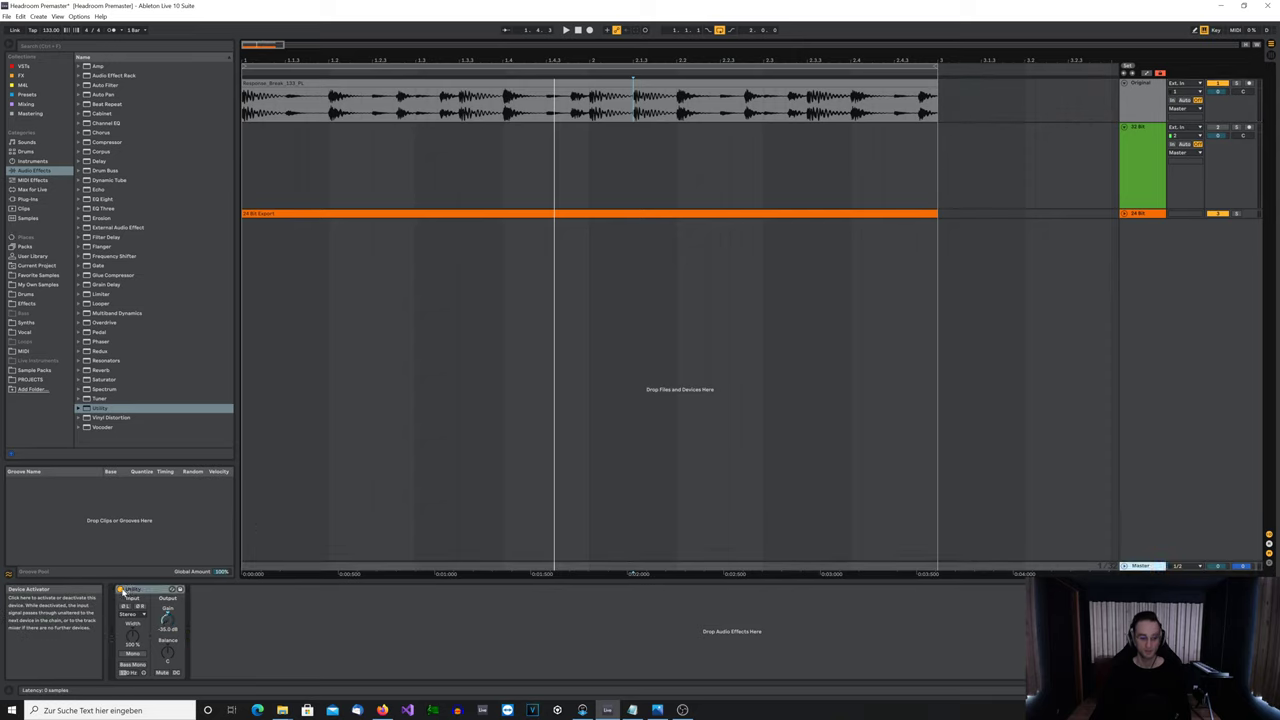
left_click(165, 617)
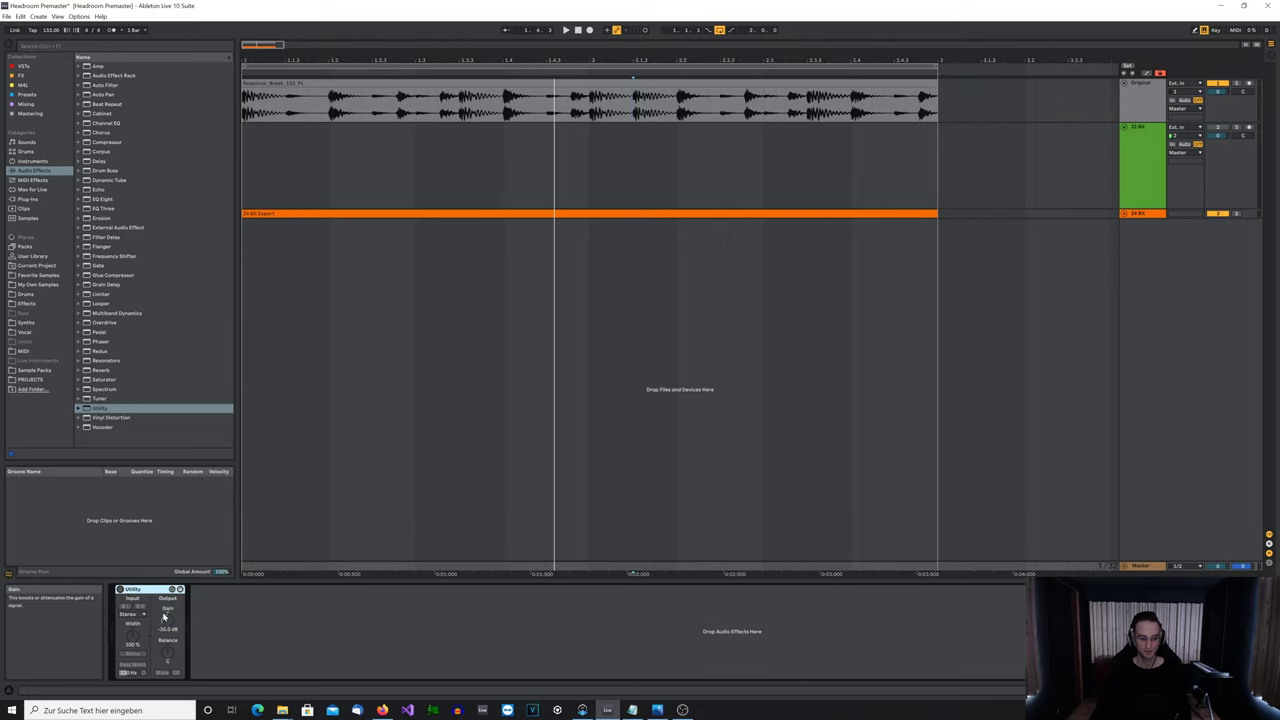
left_click(1142, 111)
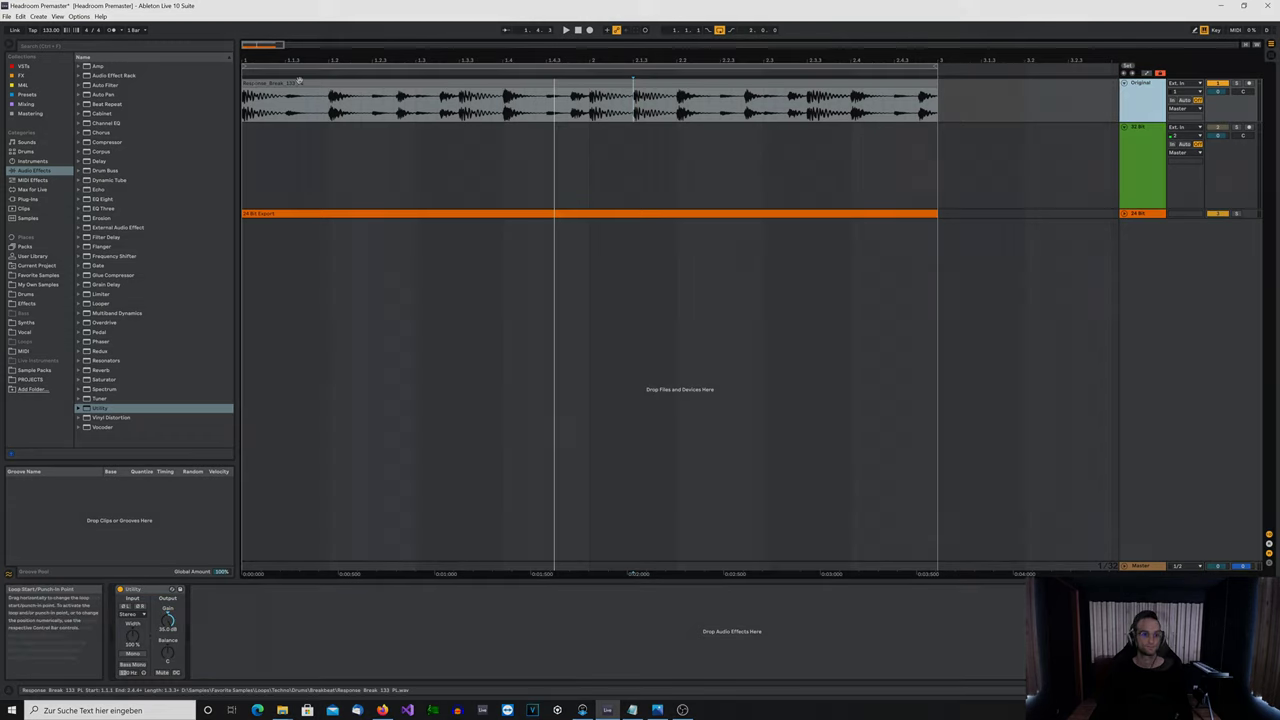
Export the Master over the Original clip's range as a 32-bit WAV without dither, overwriting 32 Bit Export.wav
left_click(253, 83)
left_click(13, 16)
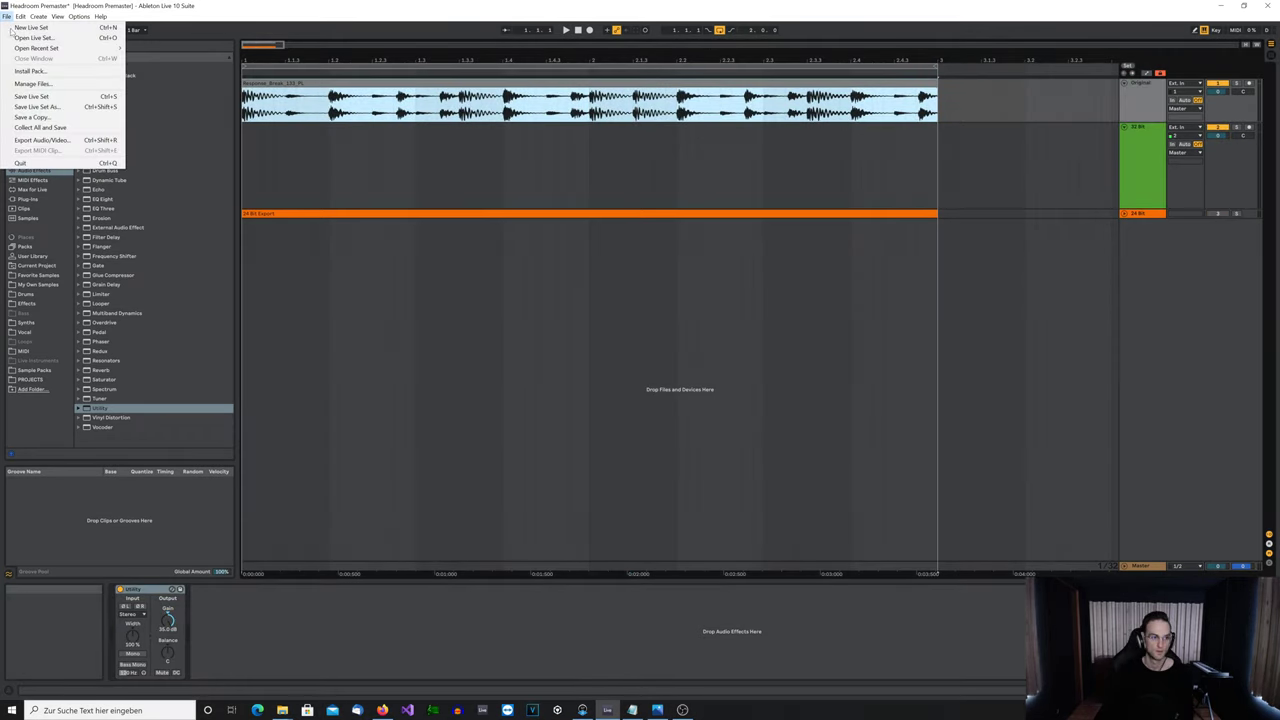
left_click(40, 140)
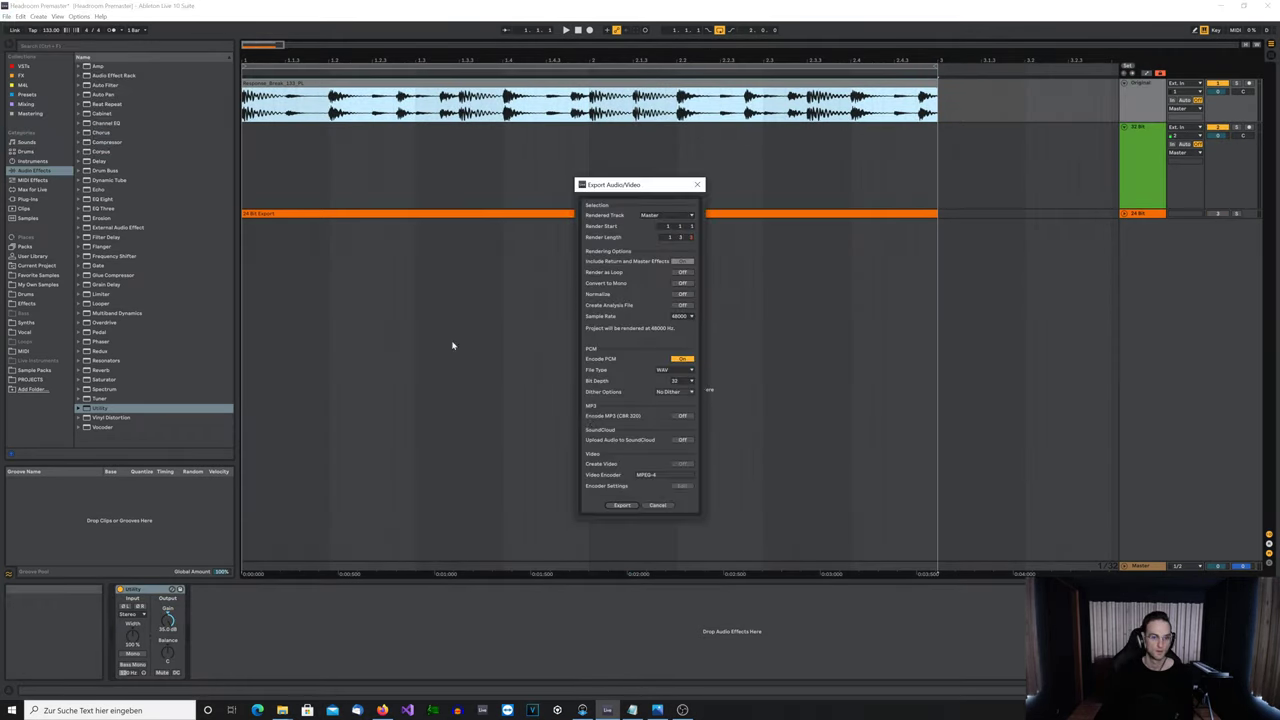
left_click(619, 506)
double_click(690, 308)
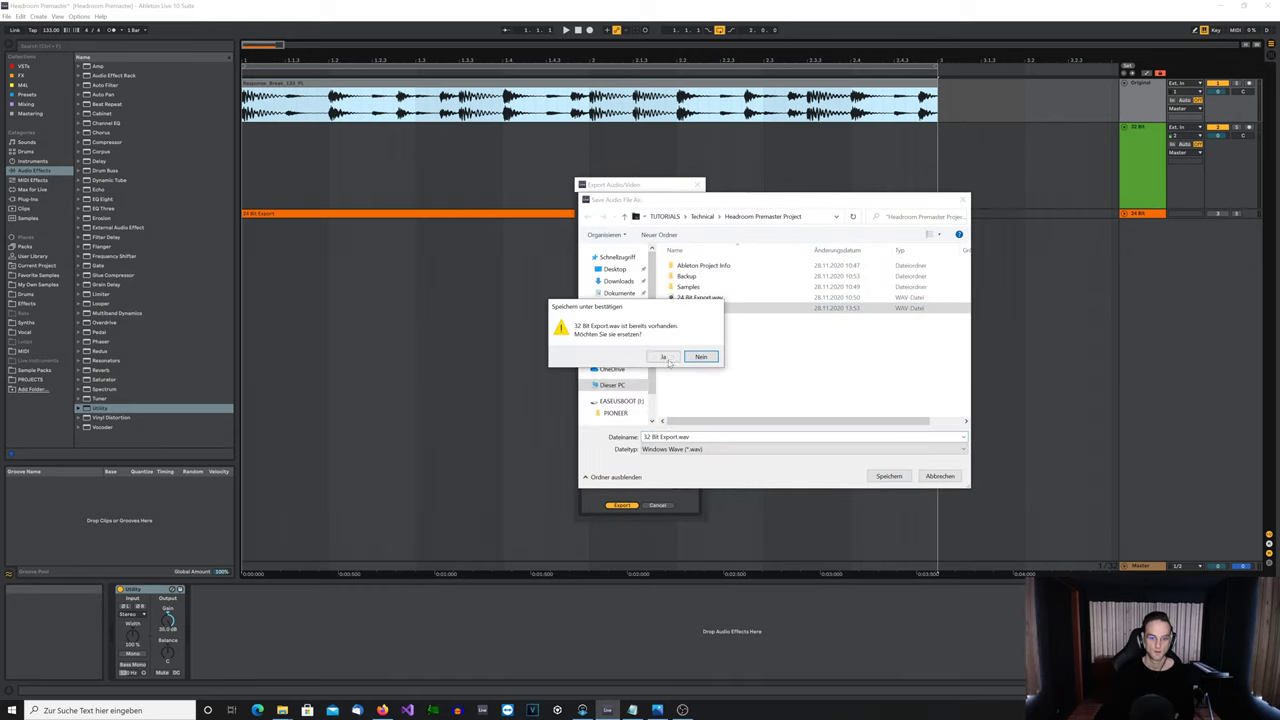
left_click(666, 359)
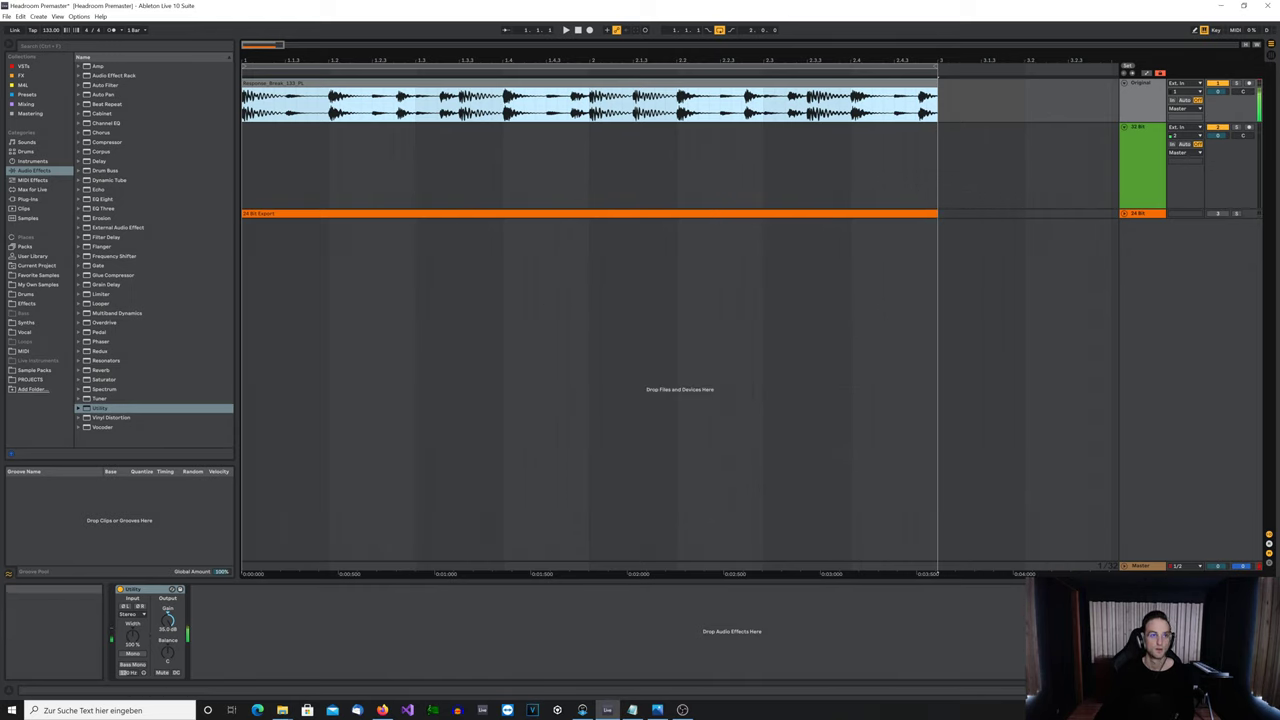
Place the exported 32 Bit Export.wav at the start of the 32 Bit track and turn off warping for the clip
left_click_drag(1279, 206, 246, 194)
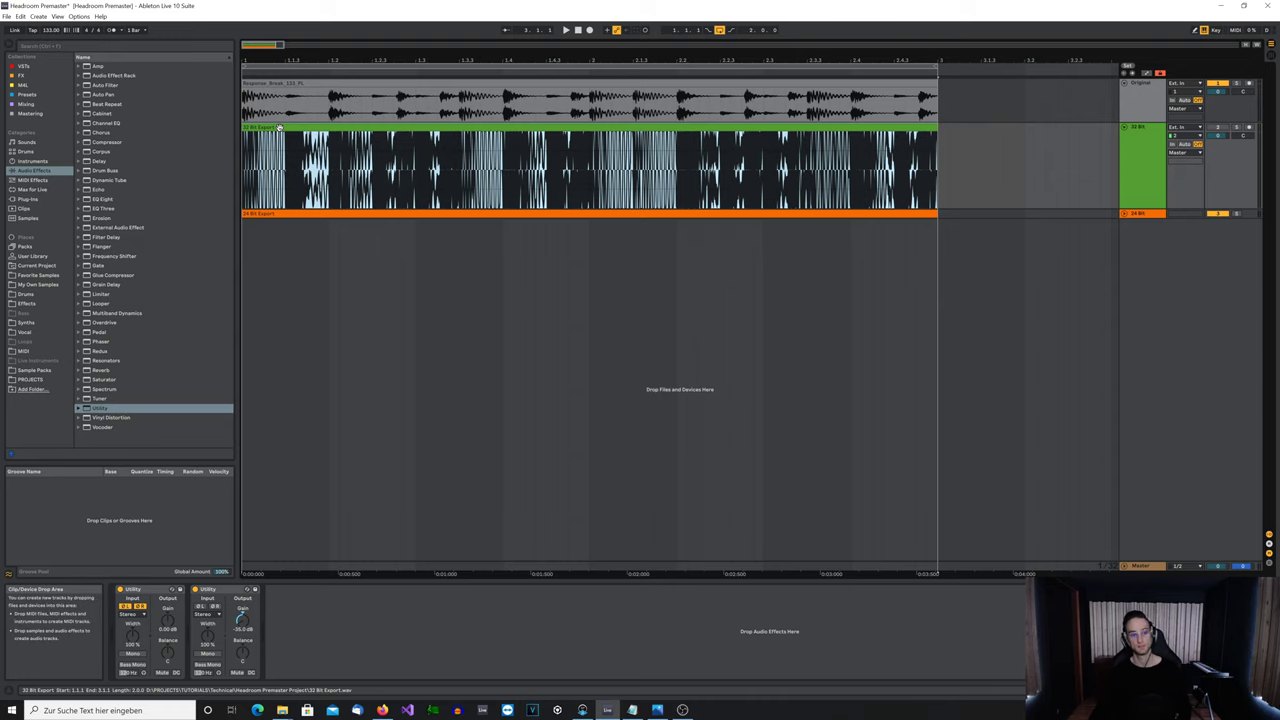
double_click(280, 128)
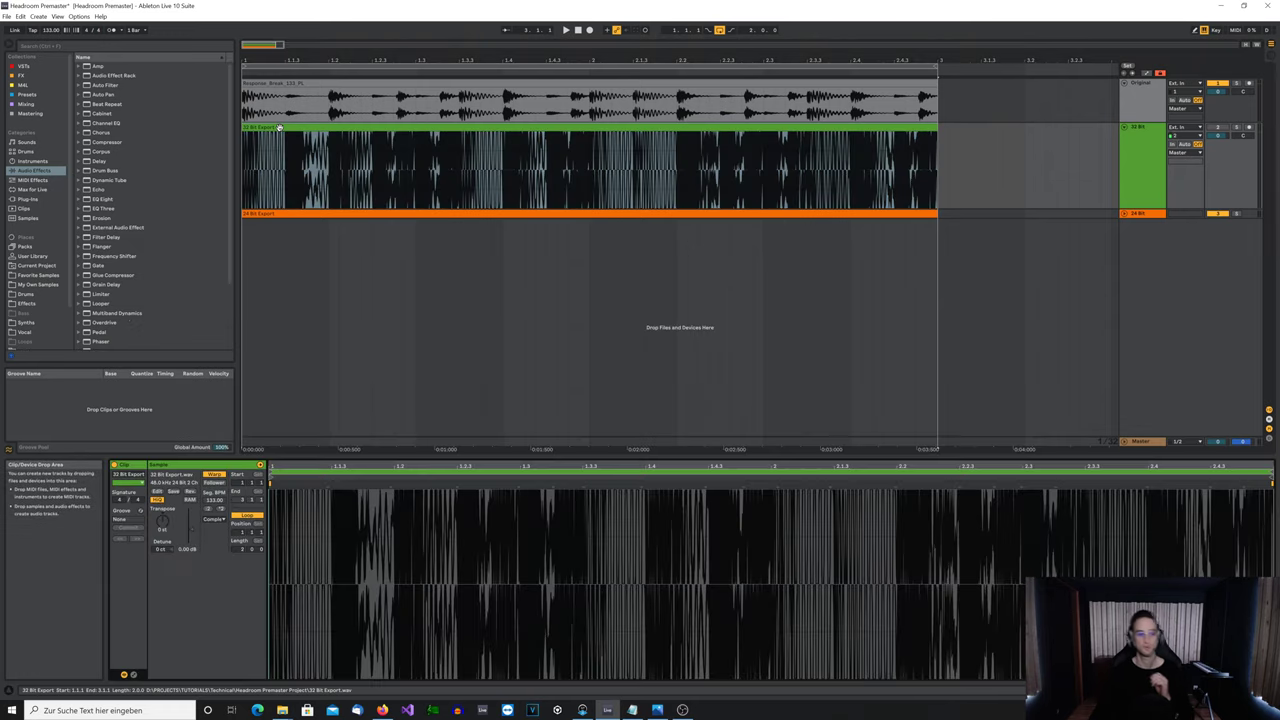
left_click(214, 475)
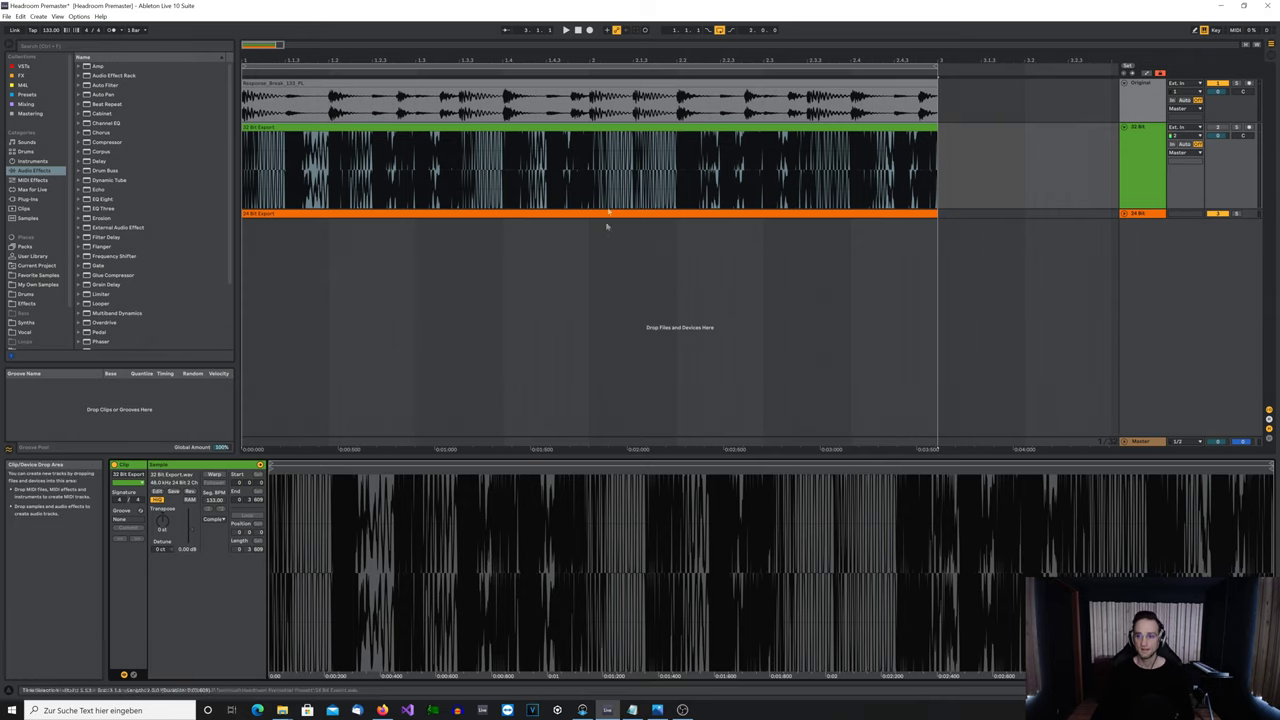
left_click(588, 172)
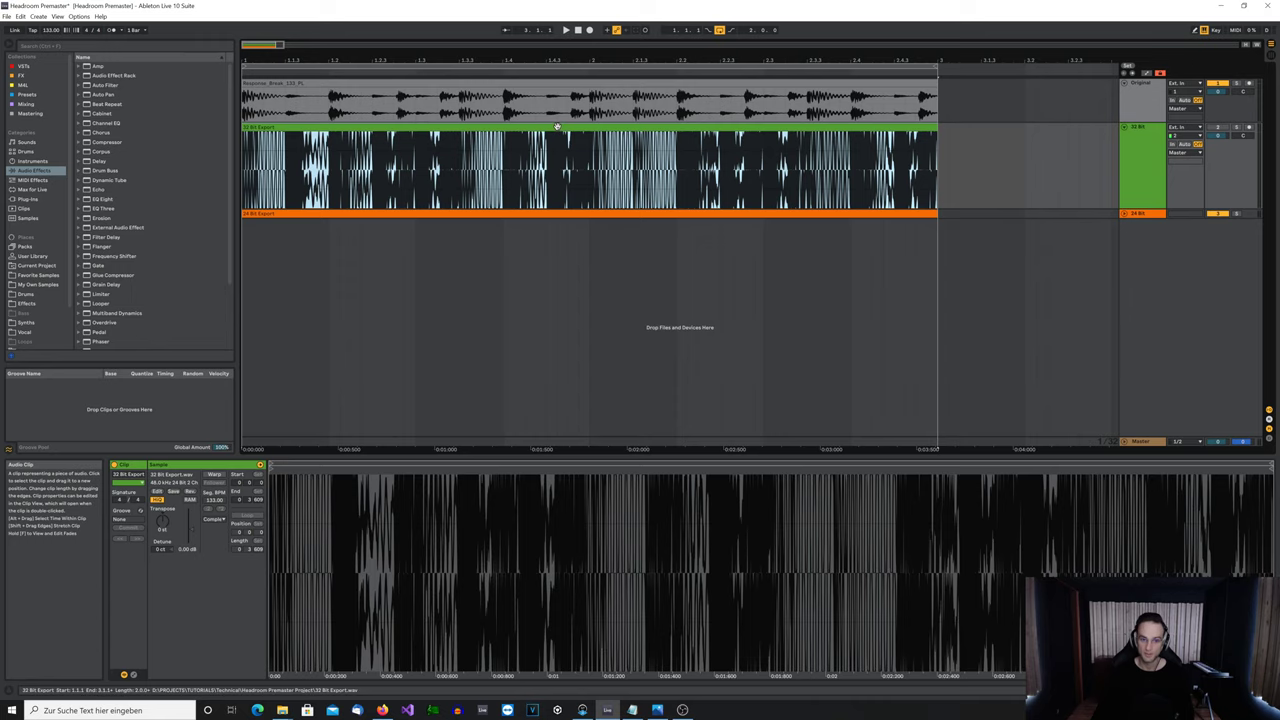
Check the device chains of the Original and 32 Bit tracks, deactivate the 24 Bit track and activate the 32 Bit track
left_click(1150, 143)
left_click(1155, 93)
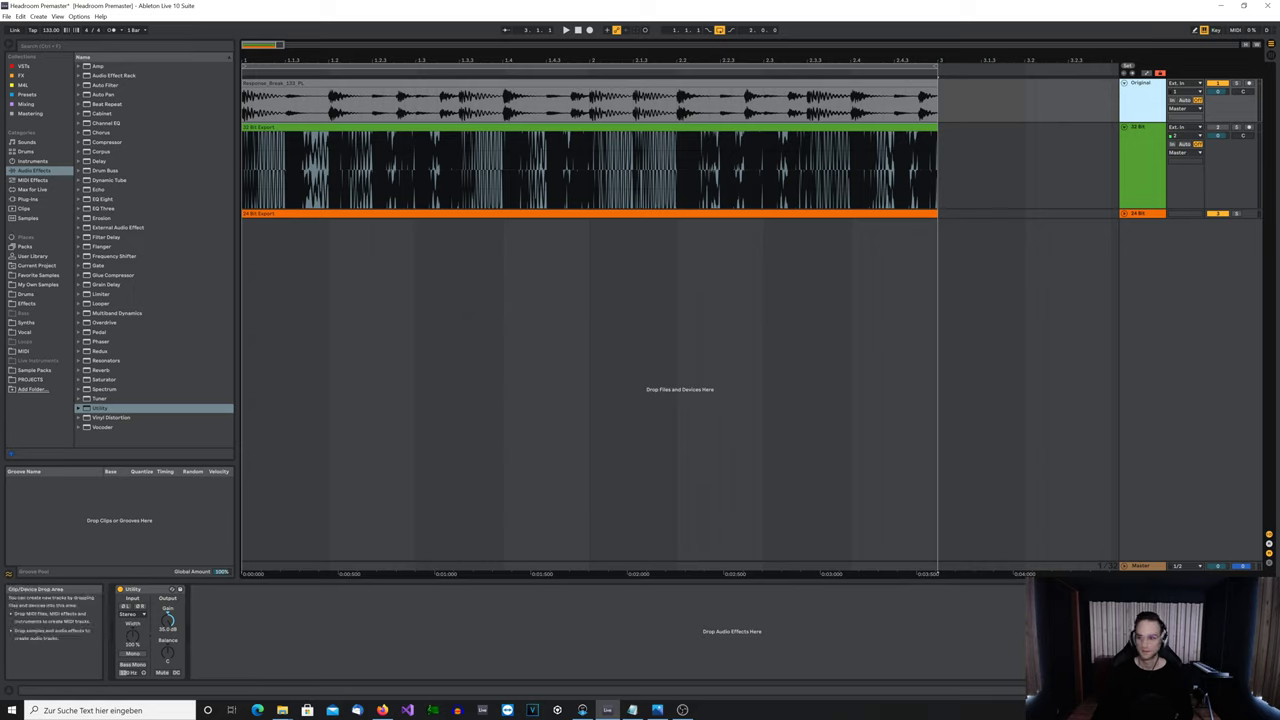
left_click(1143, 165)
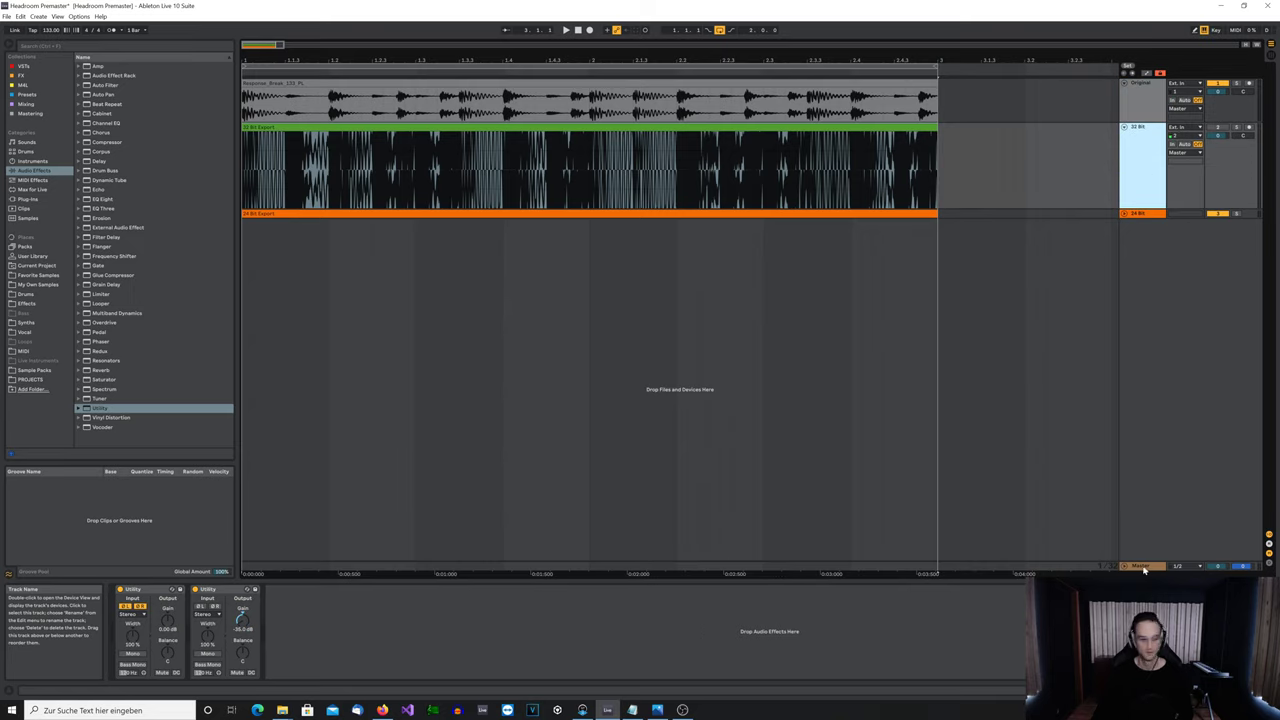
left_click(1217, 213)
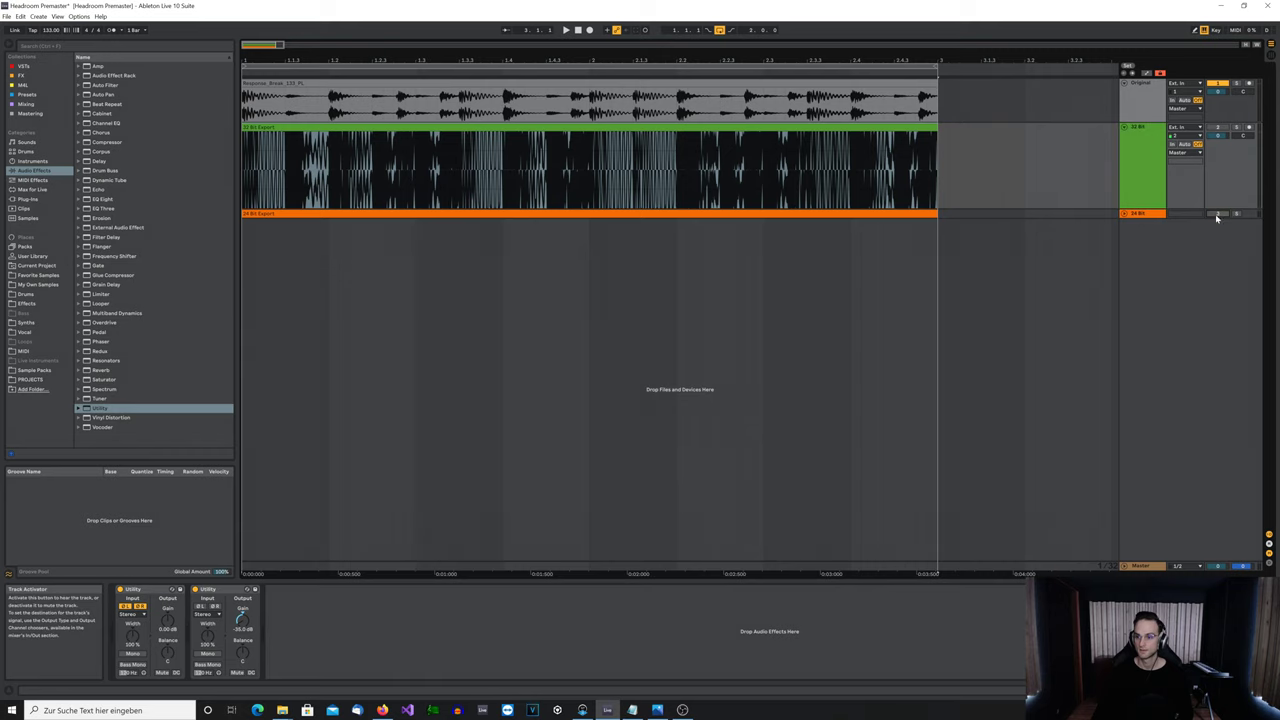
left_click(553, 190)
left_click(484, 135)
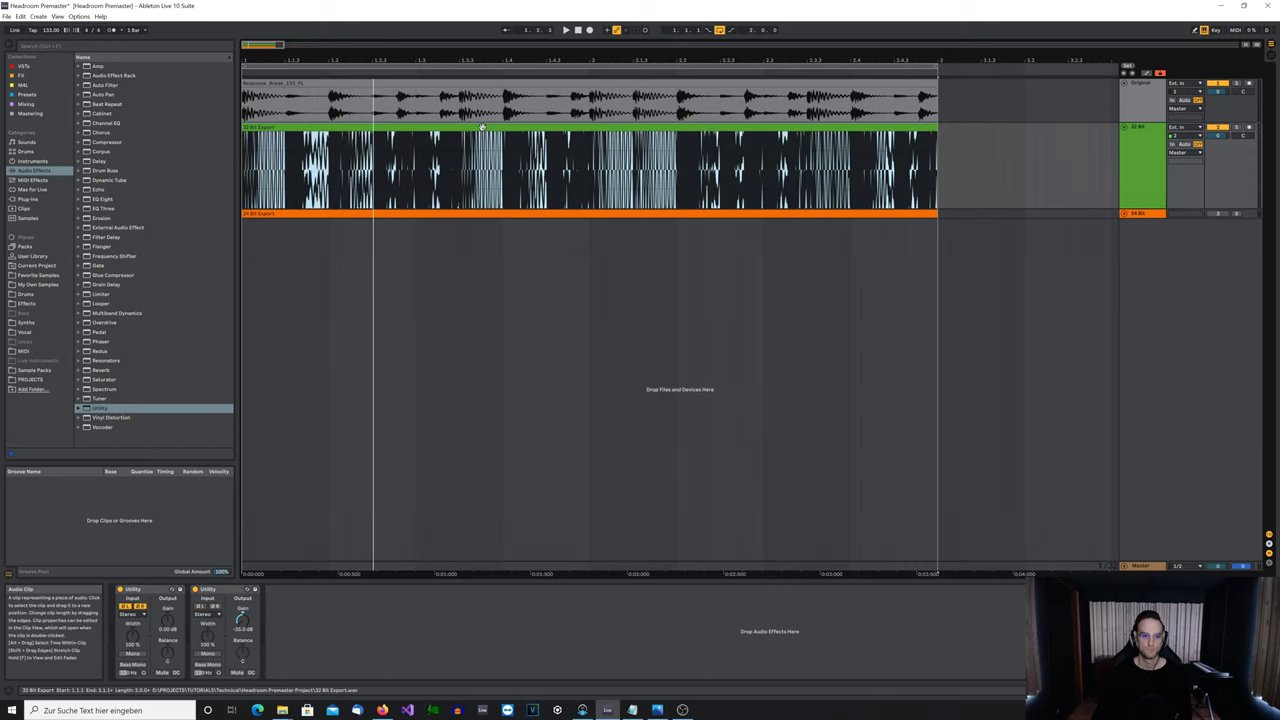
Play the Original and 32 Bit tracks together as a null test, inspect the 32 Bit and Master device chains, and stop playback
left_click(381, 175)
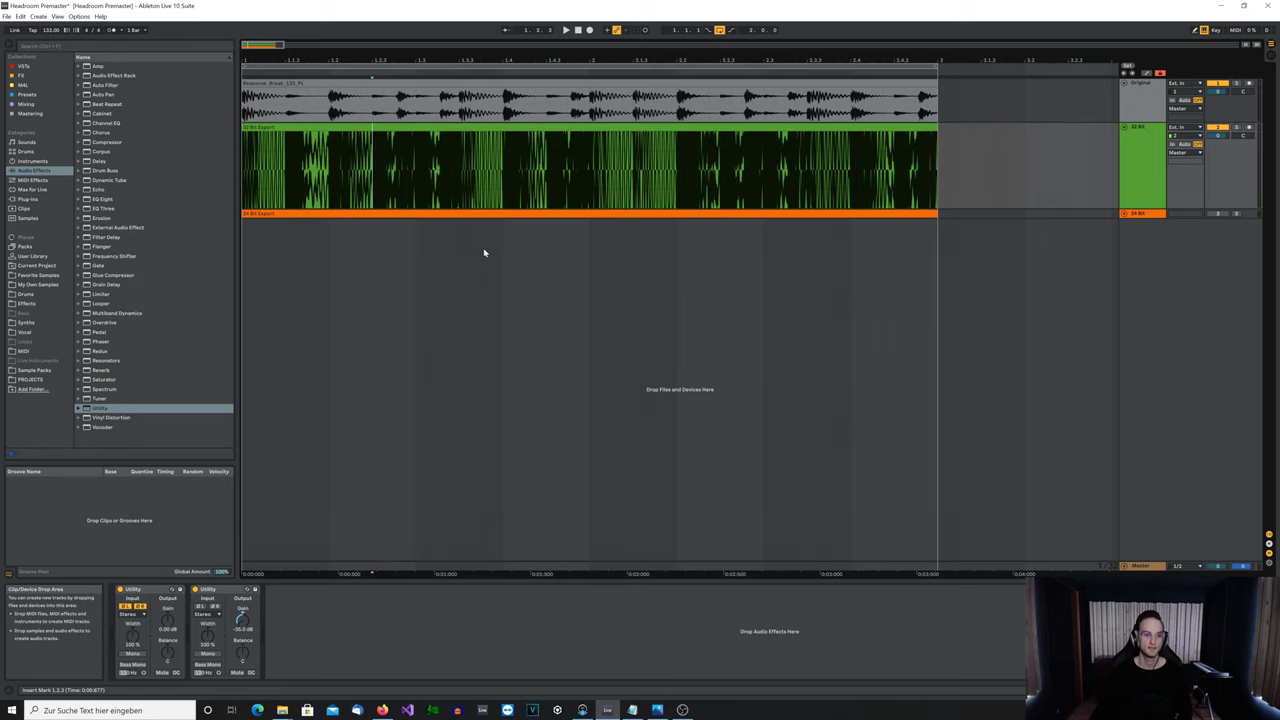
key("space")
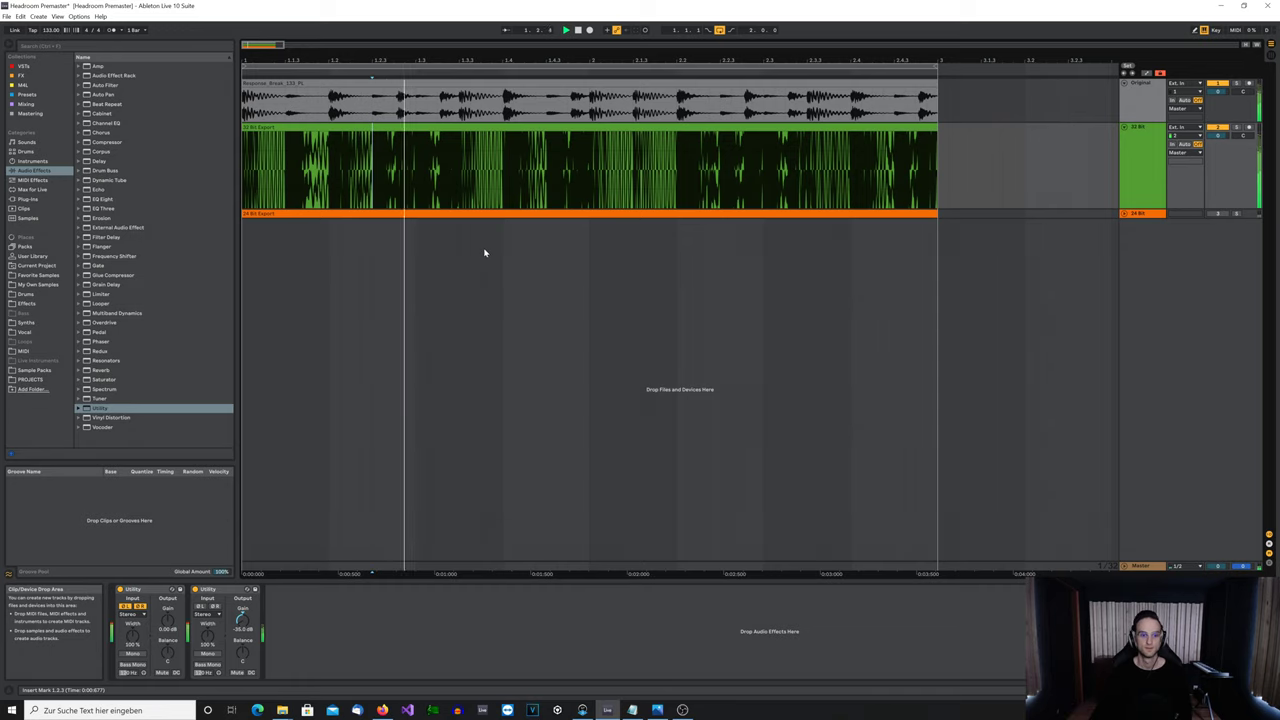
left_click(857, 131)
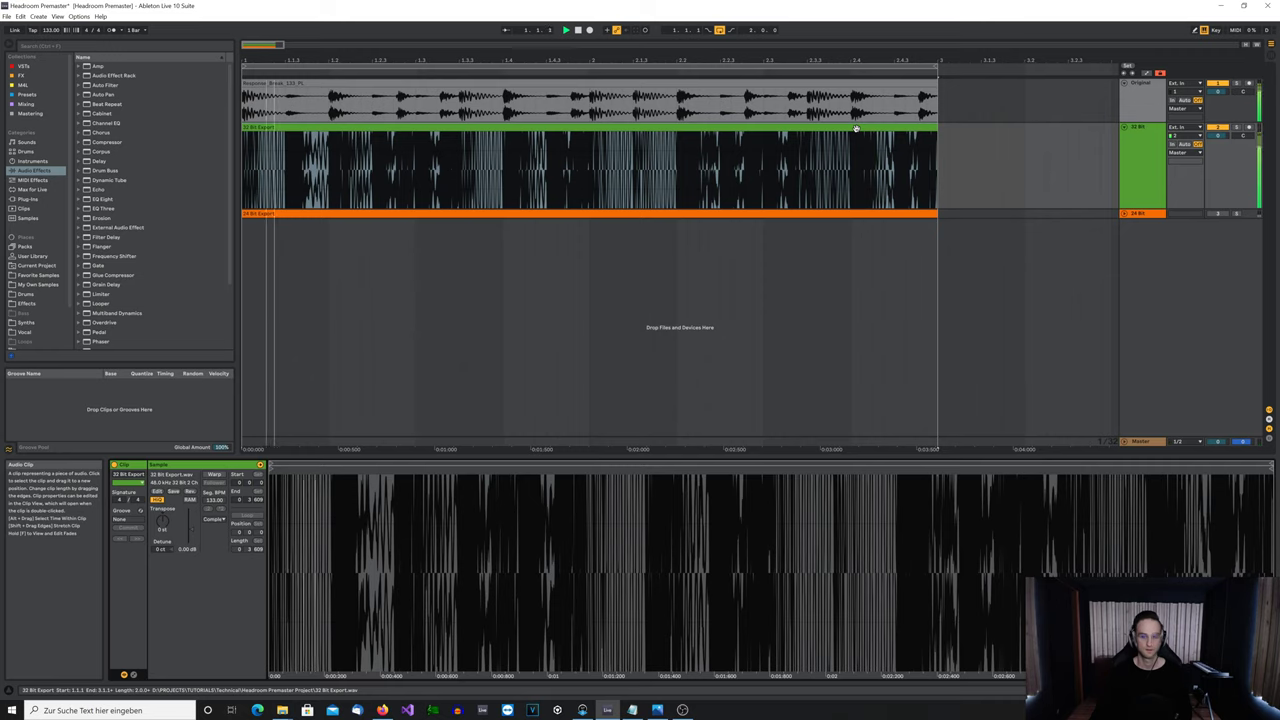
left_click(1138, 162)
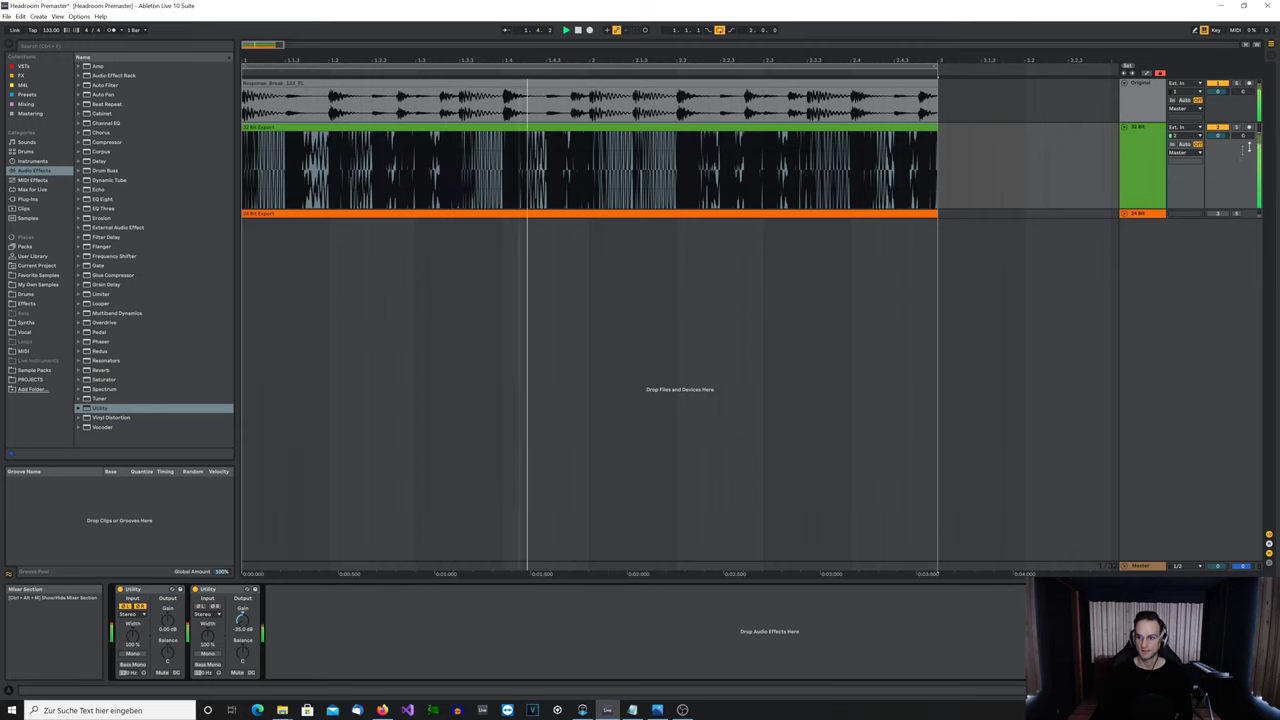
left_click(1141, 567)
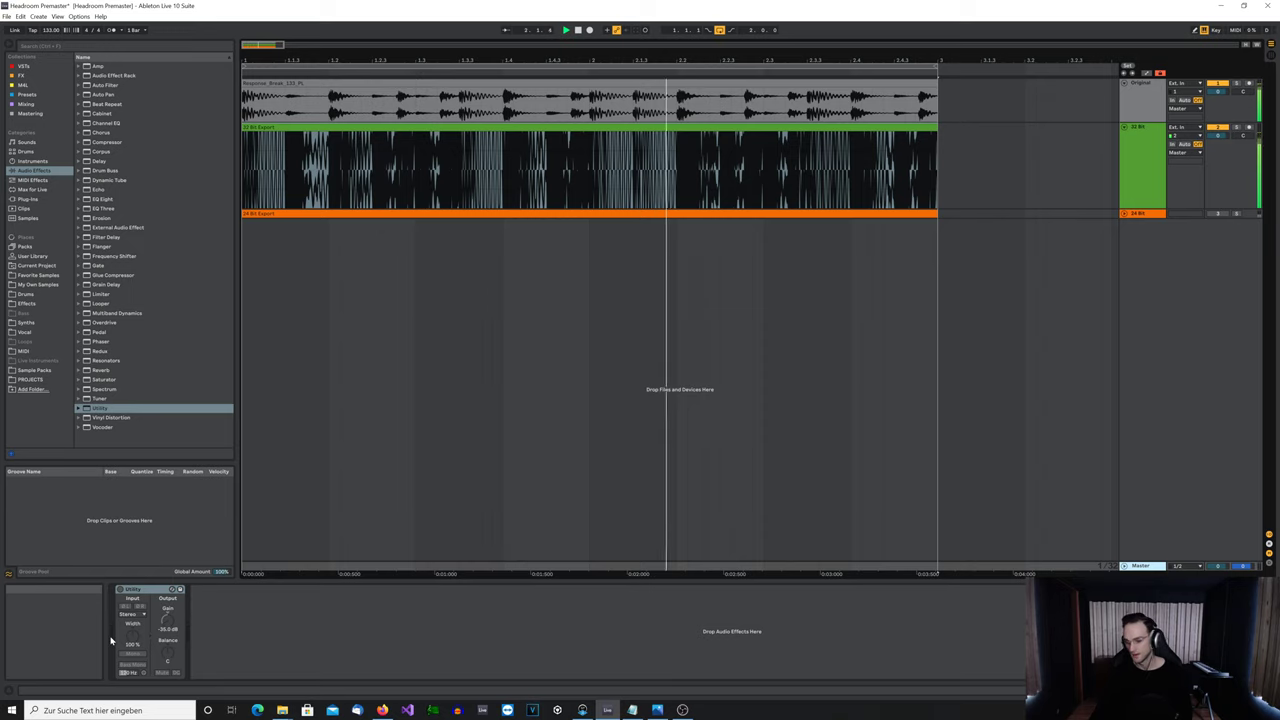
key("space")
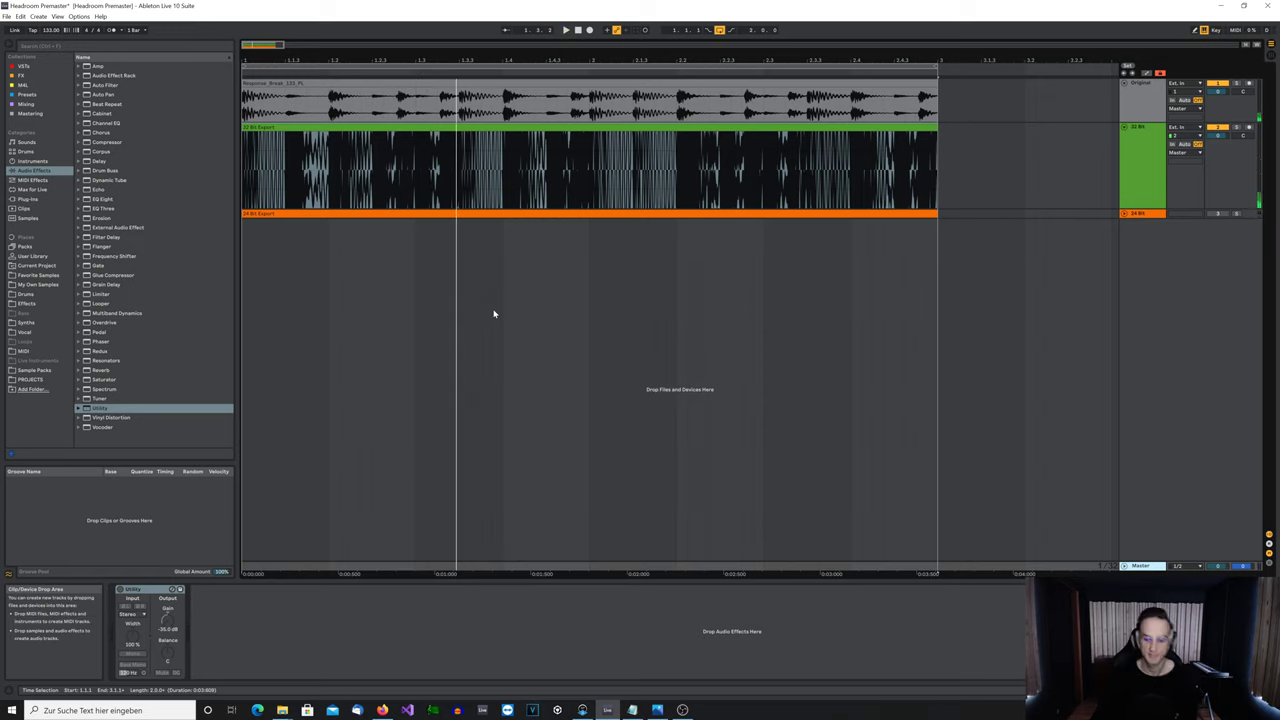